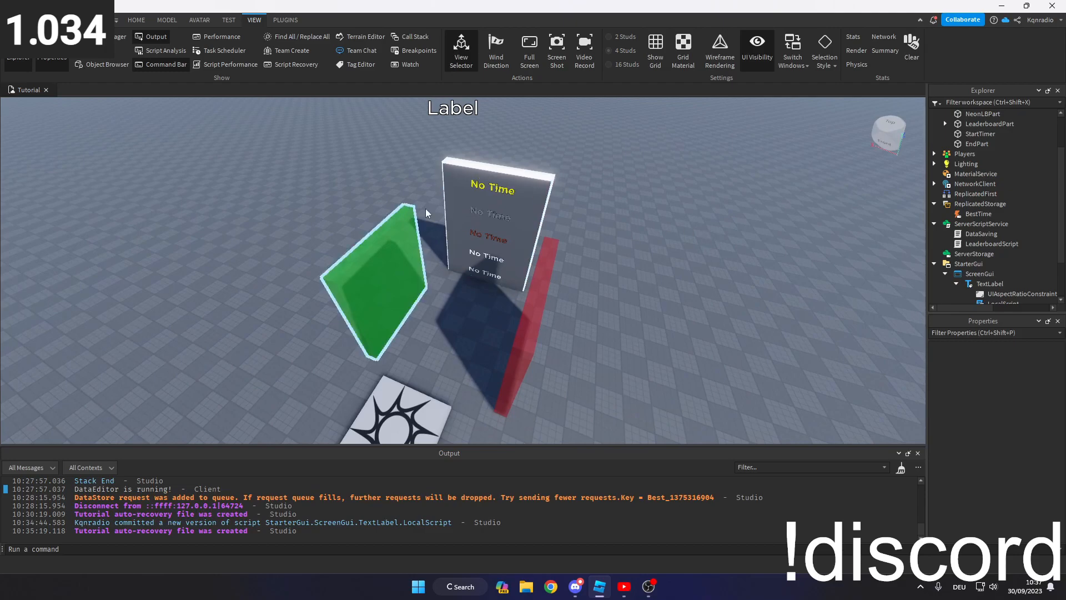
- Duplicate the leaderboard board with its neon frame and move the copy to the opposite side of the spawn
right_drag(631, 201, 612, 173)
click(136, 20)
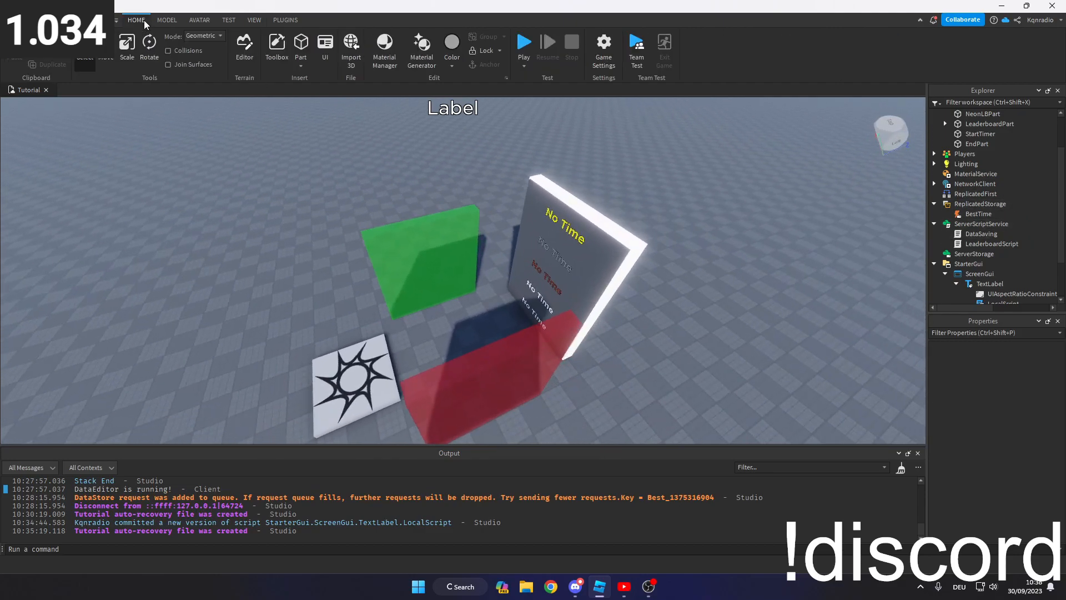
click(105, 53)
drag(510, 166, 681, 363)
right_drag(681, 358, 744, 346)
key(ctrl+d)
drag(500, 312, 127, 298)
- Rotate the copied leaderboard so that it faces the spawn
click(150, 51)
key(s)
key(a)
drag(239, 371, 250, 163)
- Duplicate the StartTimer and EndPart together and move the copies in front of the other leaderboard
click(388, 193)
right_drag(388, 193, 389, 193)
key(w)
right_drag(475, 246, 476, 246)
key(s)
scroll(410, 243, up, 3)
click(371, 146)
ctrl+click(342, 250)
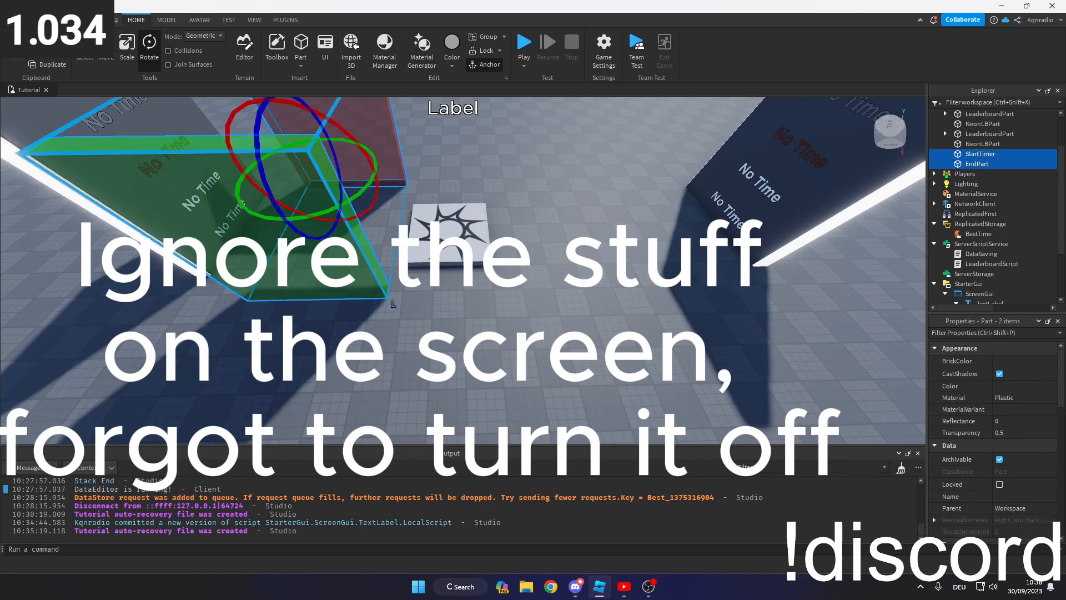
key(ctrl+d)
click(102, 61)
drag(391, 173, 701, 193)
right_drag(542, 266, 543, 266)
key(a)
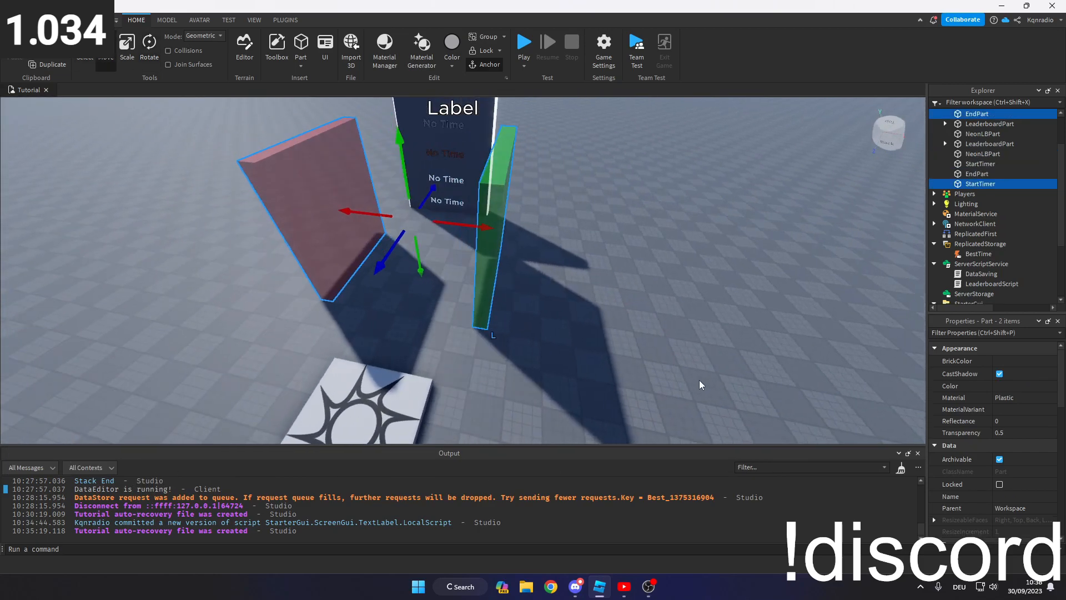
- Rename the duplicated green start part to StartTimer2
click(700, 383)
right_drag(612, 295, 612, 295)
key(w)
click(615, 221)
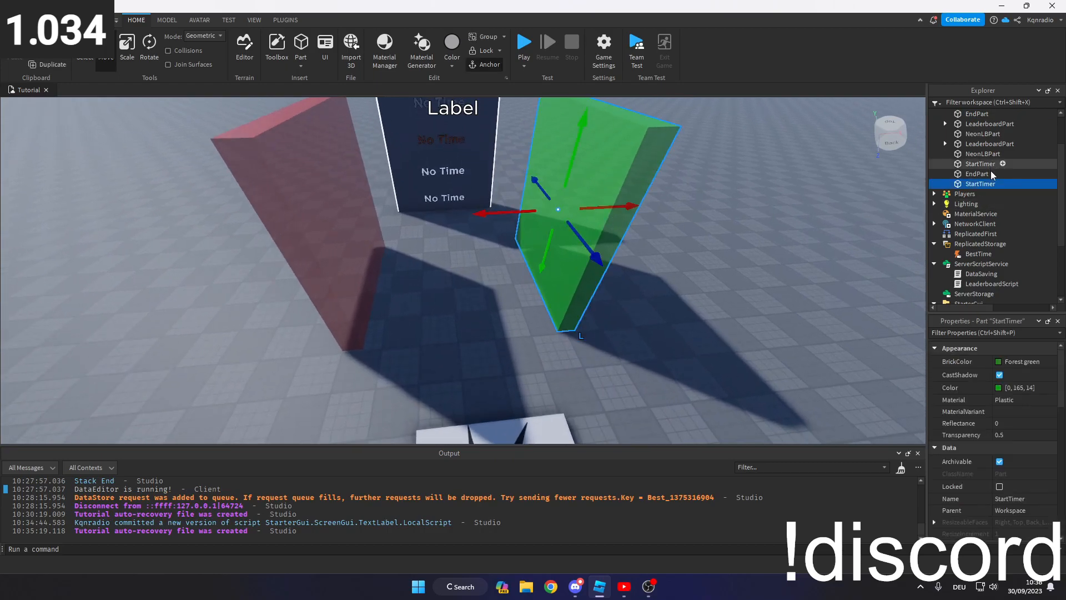
click(996, 185)
text(2)
key(Return)
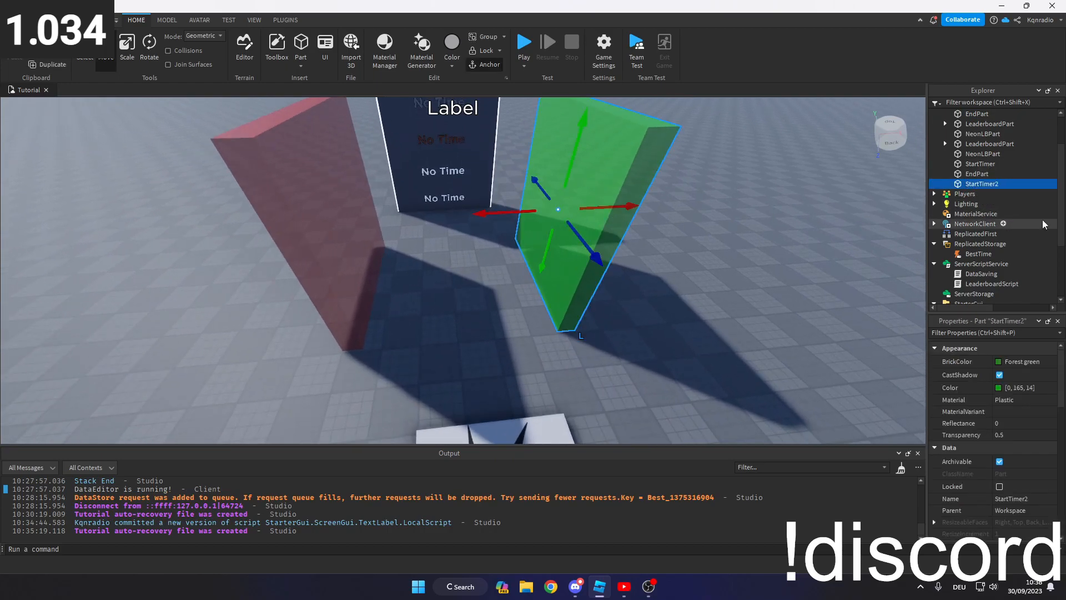
- Rename the duplicated red end part to EndPart2
click(360, 228)
click(991, 114)
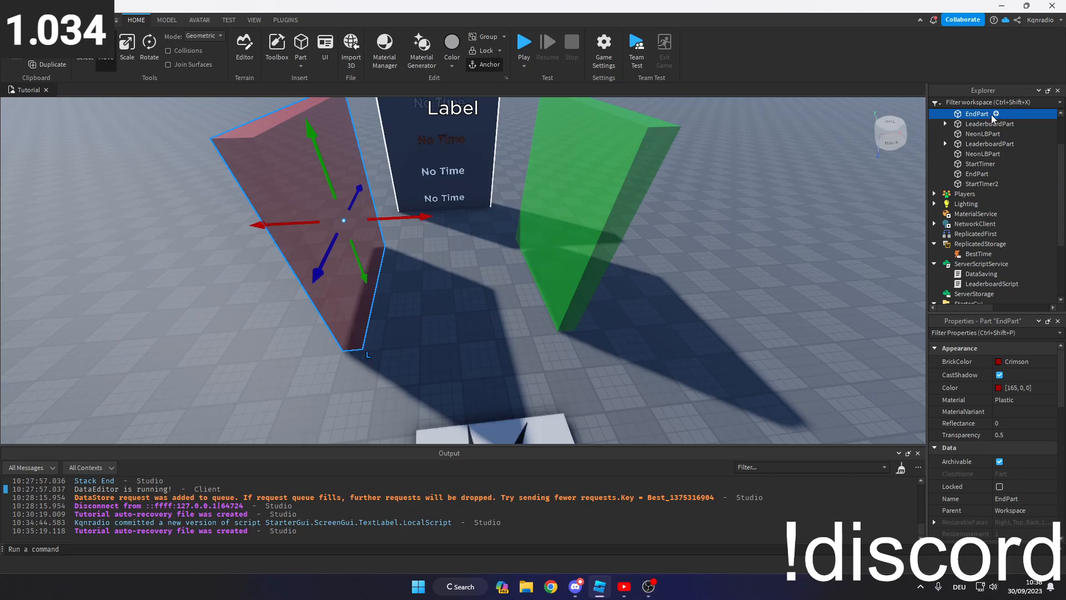
text(2)
key(Return)
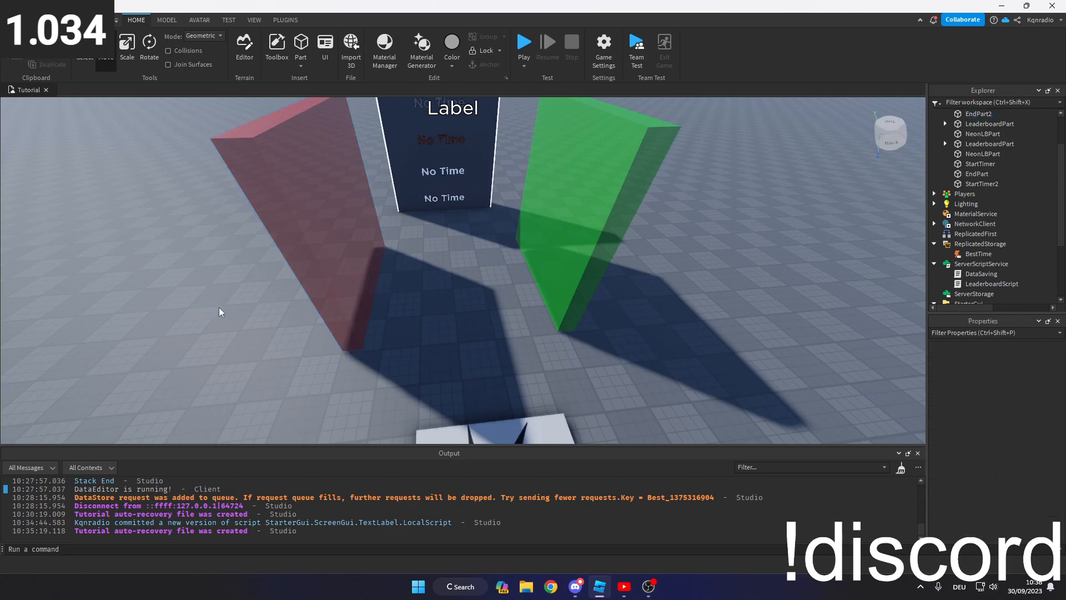
- Examine the layout of the two leaderboards and their start and end parts around the spawn
right_drag(597, 247, 496, 341)
scroll(495, 341, down, 5)
scroll(483, 319, down, 2)
scroll(490, 276, up, 8)
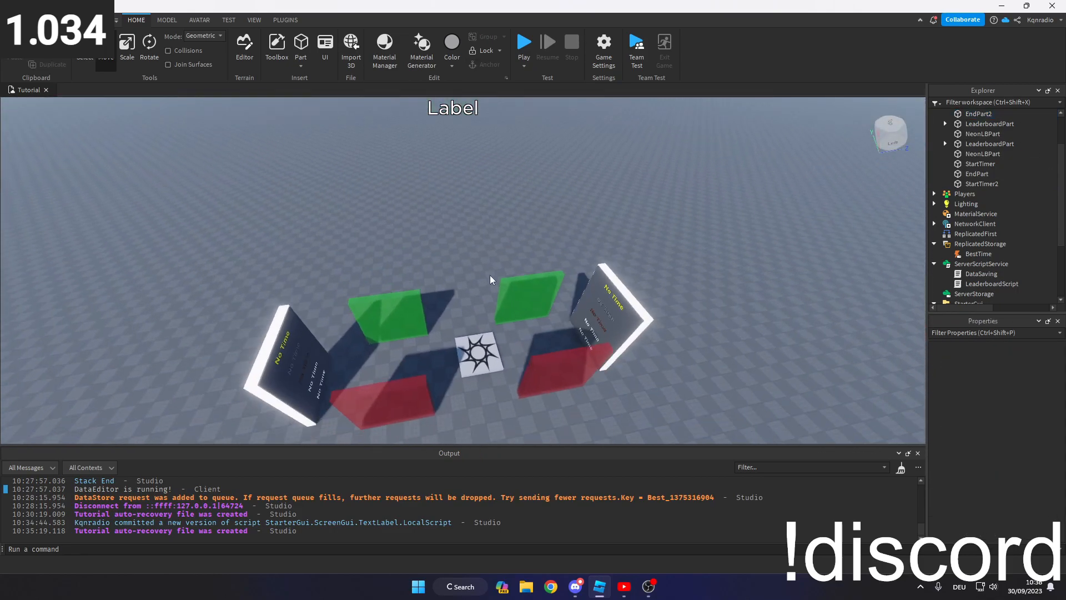
right_drag(567, 281, 567, 282)
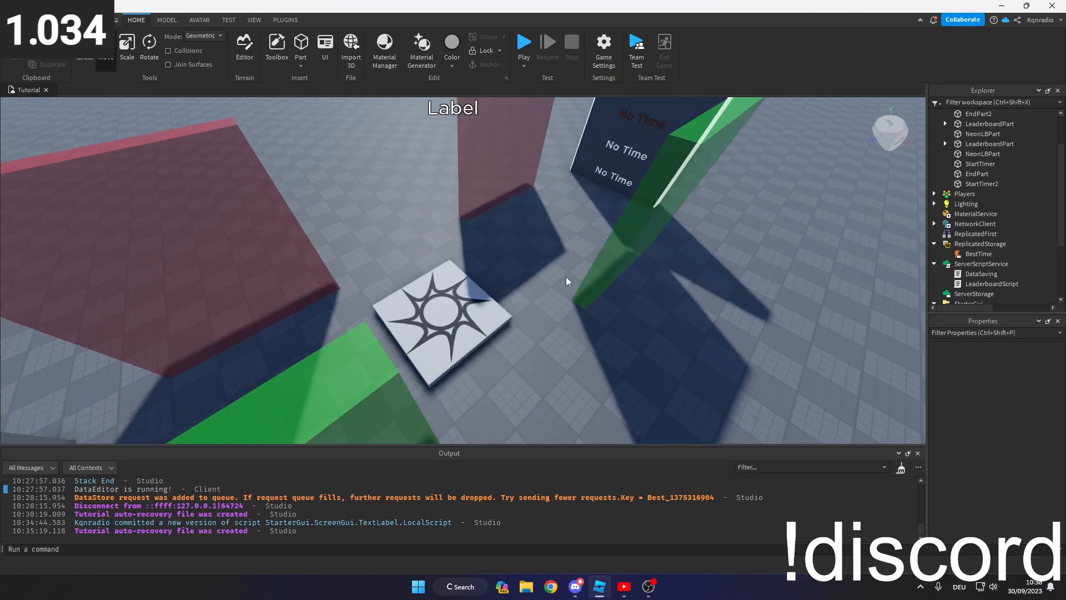
scroll(567, 281, down, 8)
scroll(488, 207, up, 5)
scroll(462, 226, down, 1)
right_drag(462, 225, 468, 248)
scroll(476, 228, up, 3)
scroll(468, 247, up, 2)
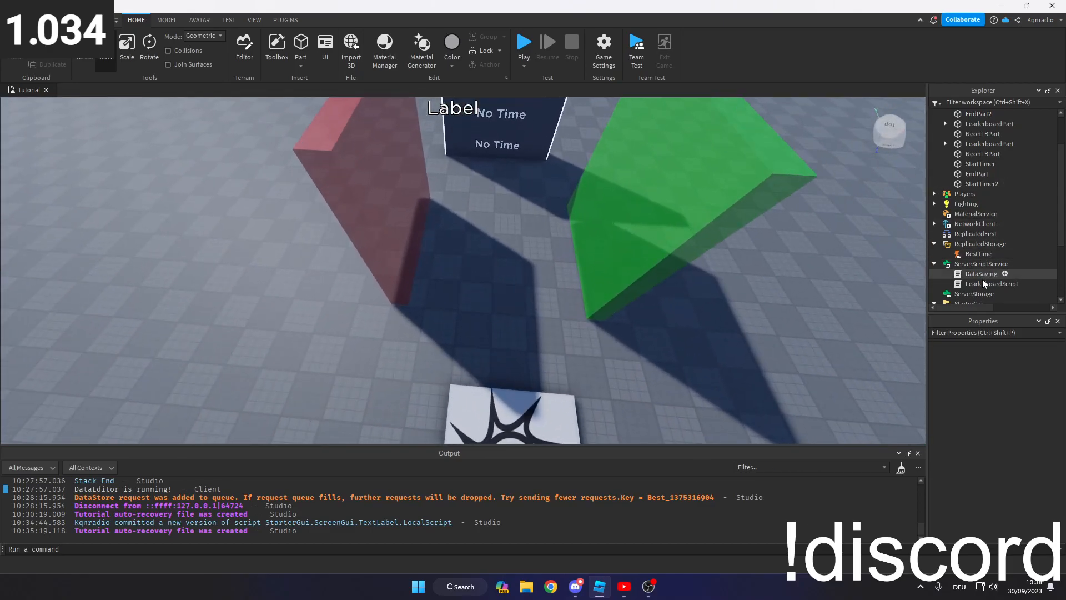
- Duplicate LeaderboardScript in ServerScriptService, rename the copy to LeaderboardScript2 and open it
click(983, 283)
key(ctrl+d)
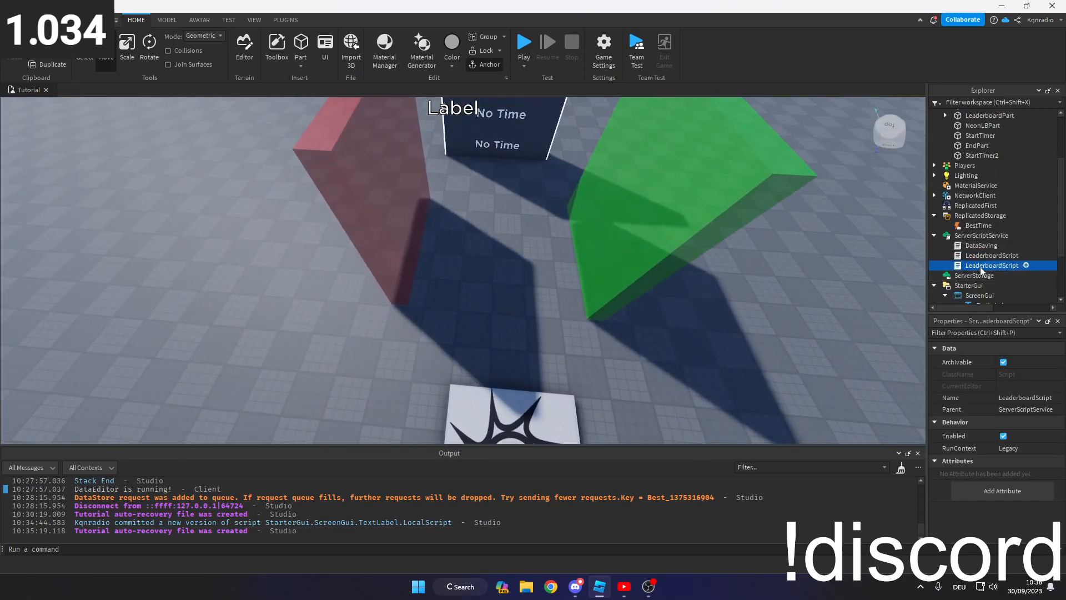
key(F2)
text(2)
key(Return)
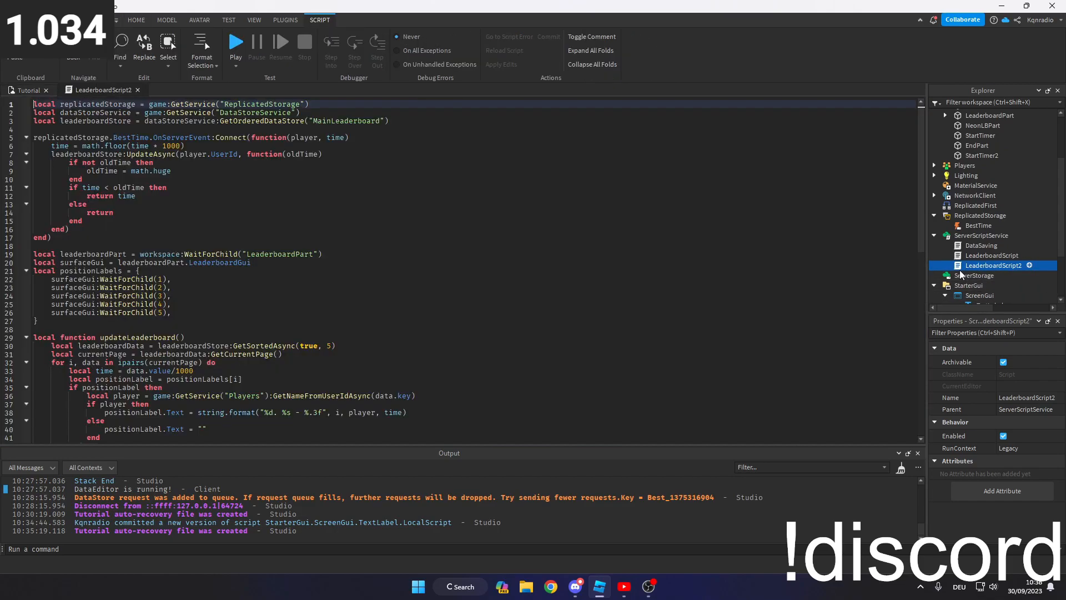
double_click(992, 265)
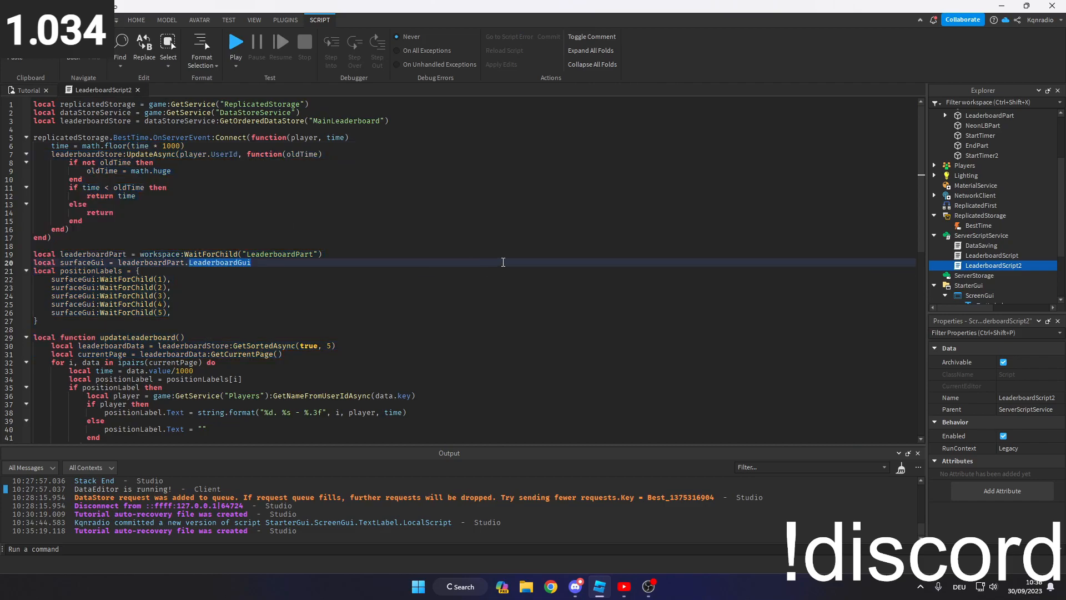
- In the DataSaving script, duplicate the three bestTime lines below the originals inside the PlayerAdded function
double_click(956, 248)
drag(441, 284, 33, 73)
click(161, 294)
drag(50, 146, 421, 162)
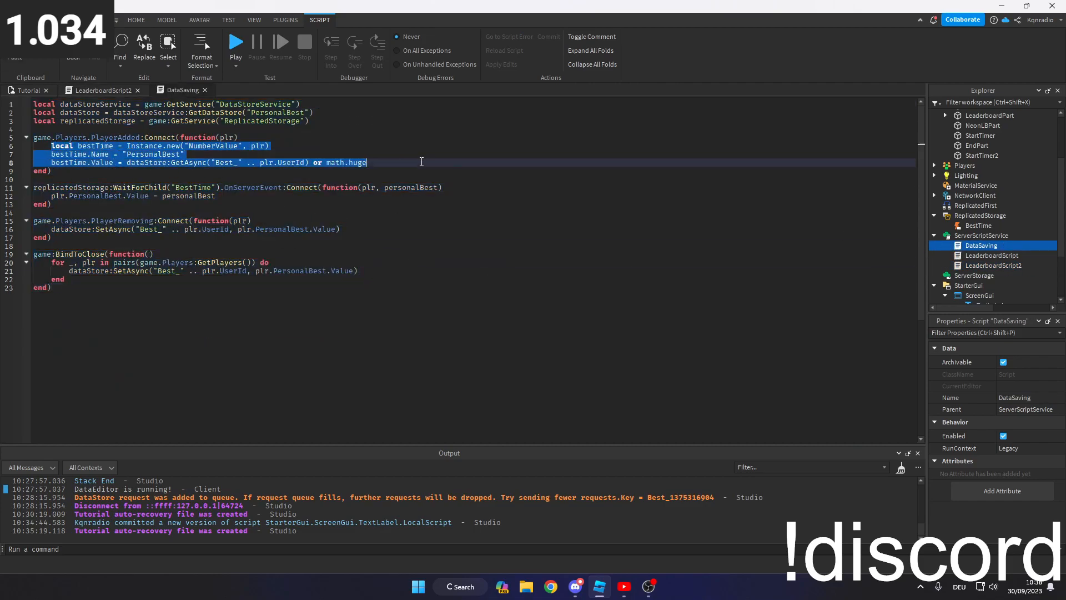
key(ctrl+c)
click(454, 167)
key(Return)
key(Return)
key(ctrl+v)
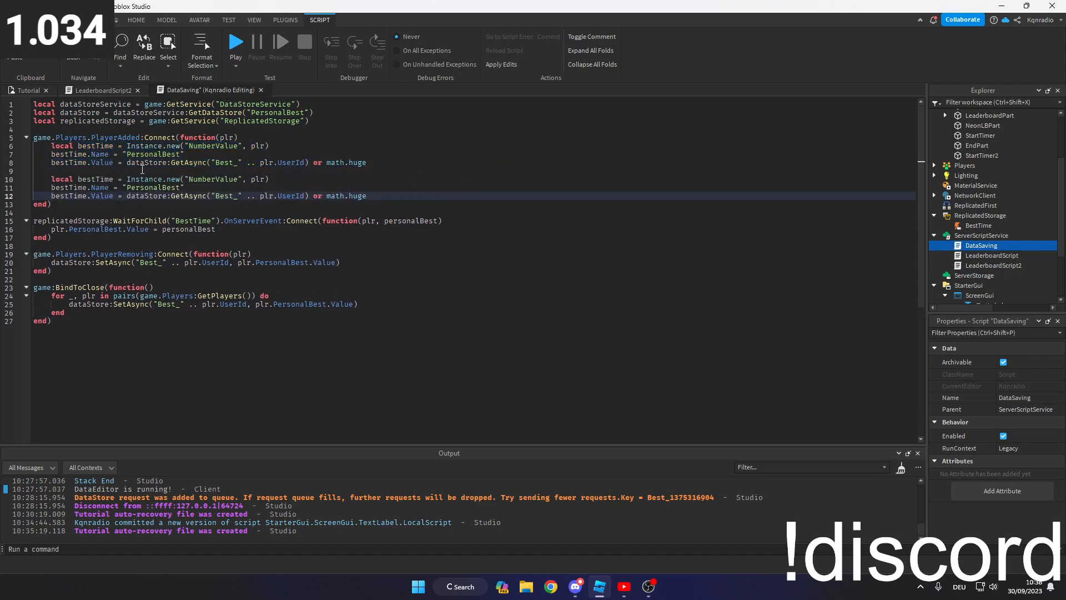
- Add a 2 to the bestTime variable in each of the three copied lines
click(109, 179)
text(2)
click(86, 188)
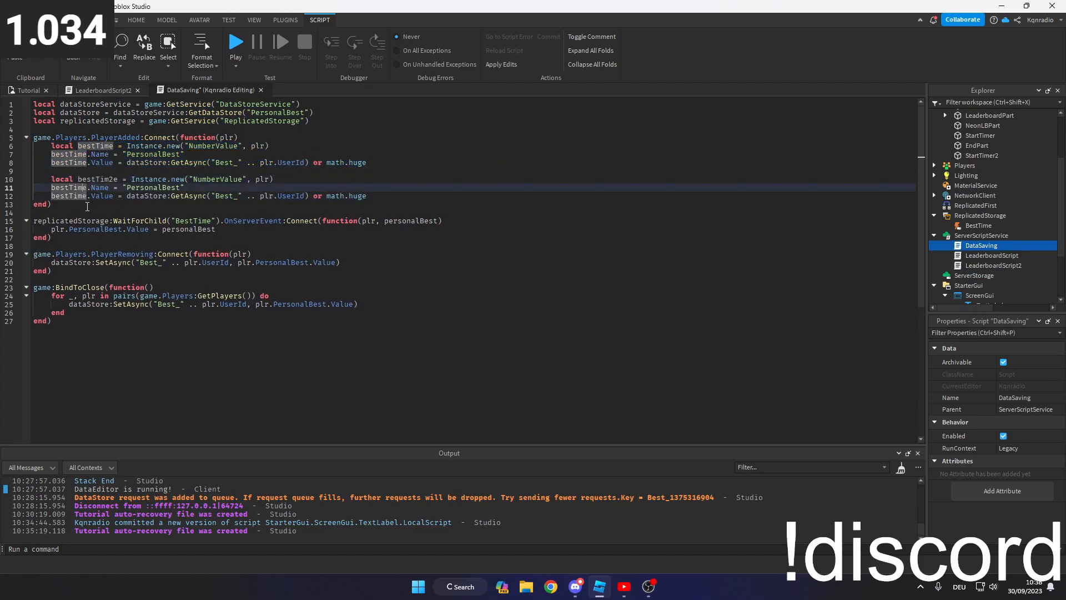
text(2)
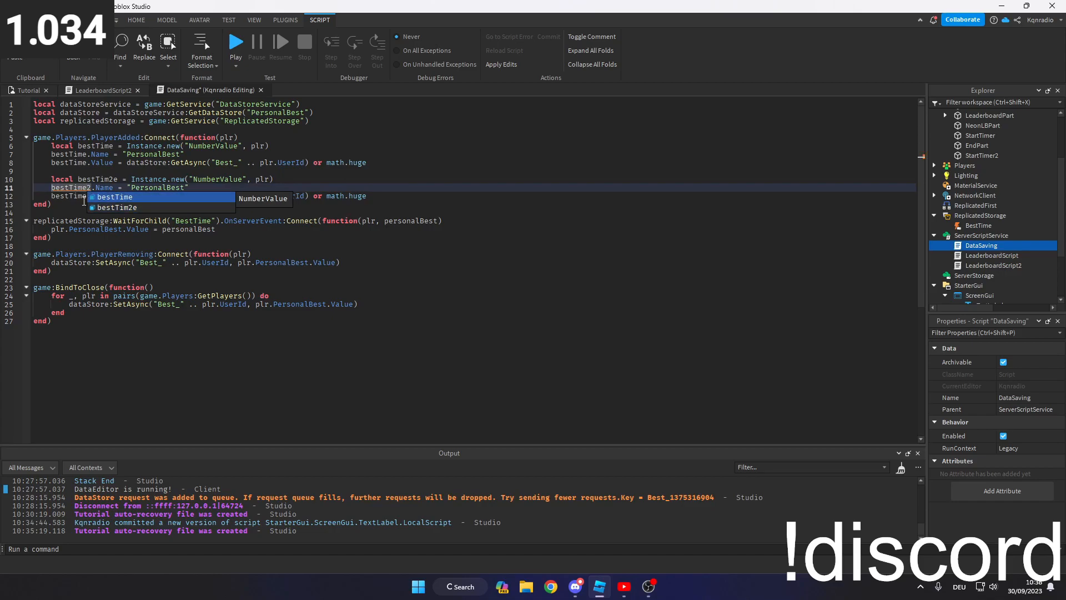
key(Left)
click(89, 197)
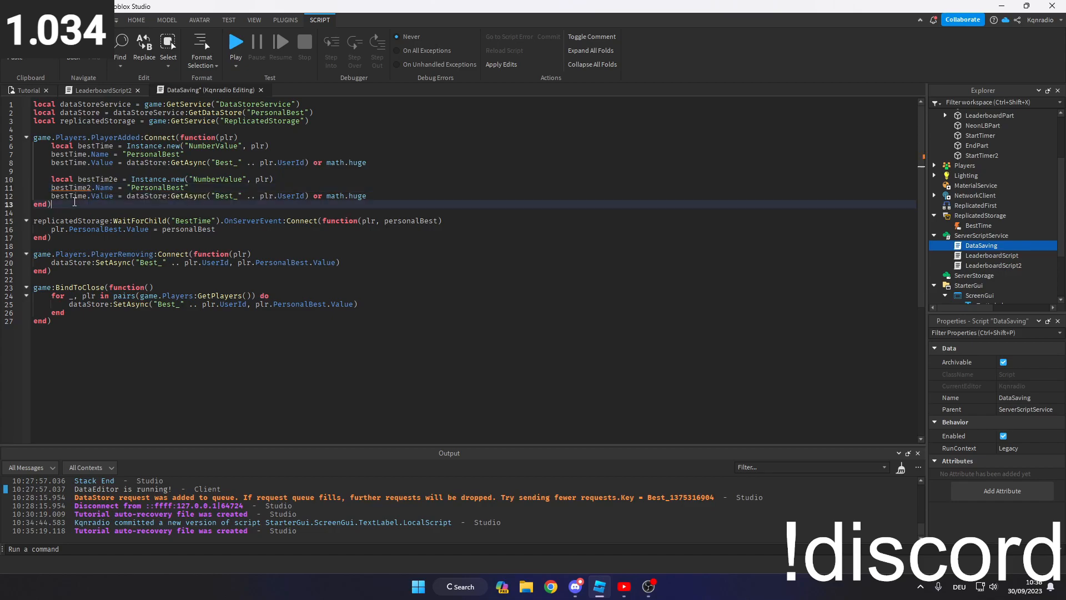
text(2)
click(130, 209)
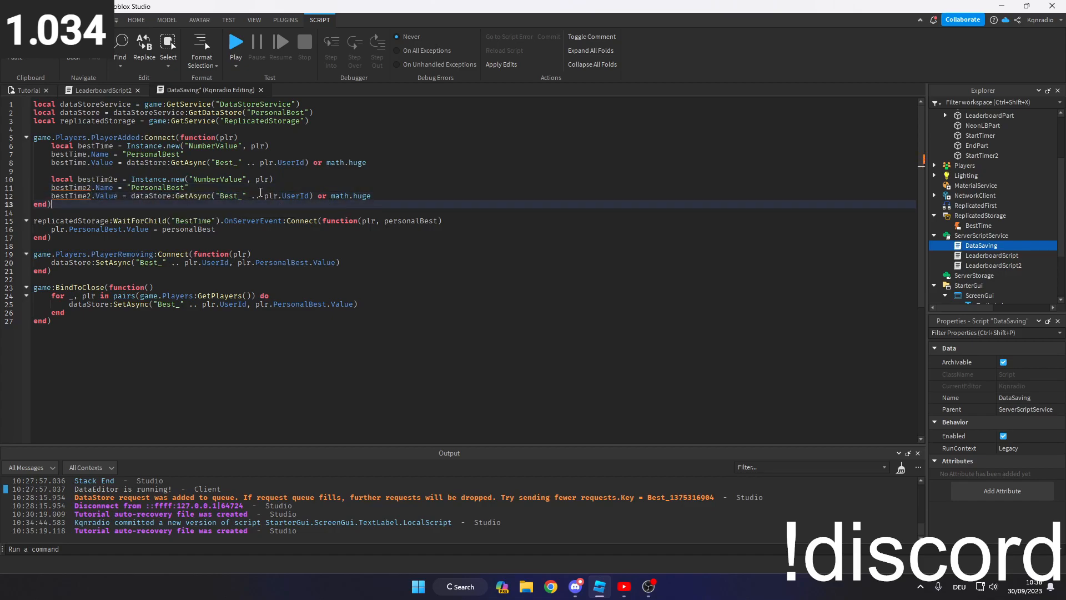
- Set the copied value's name to "PersonalBest2" and its data store key prefix to "Best2_"
click(181, 187)
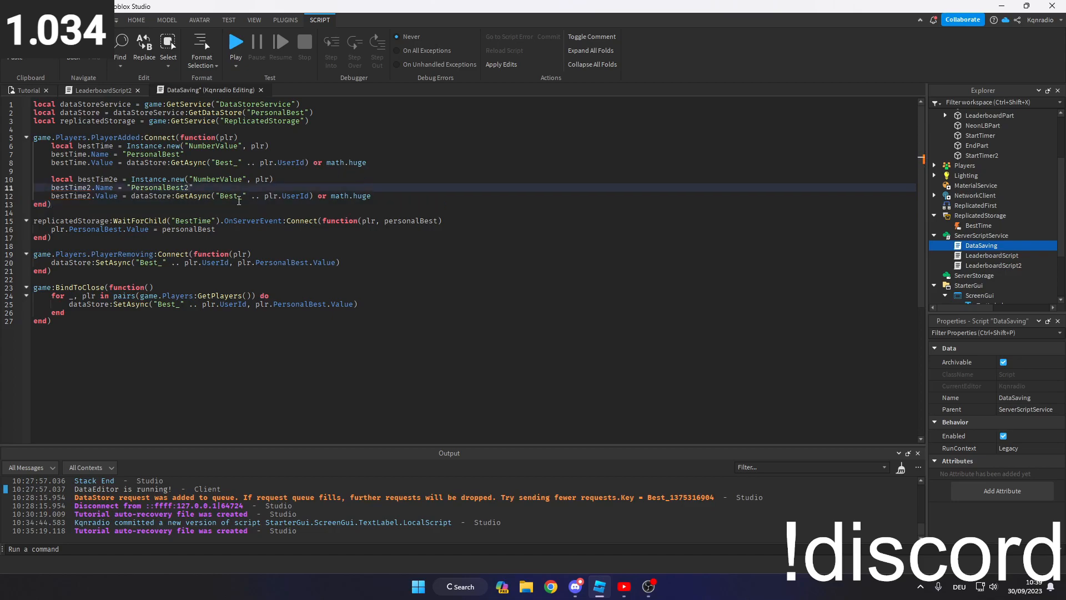
click(240, 195)
text(2)
click(89, 237)
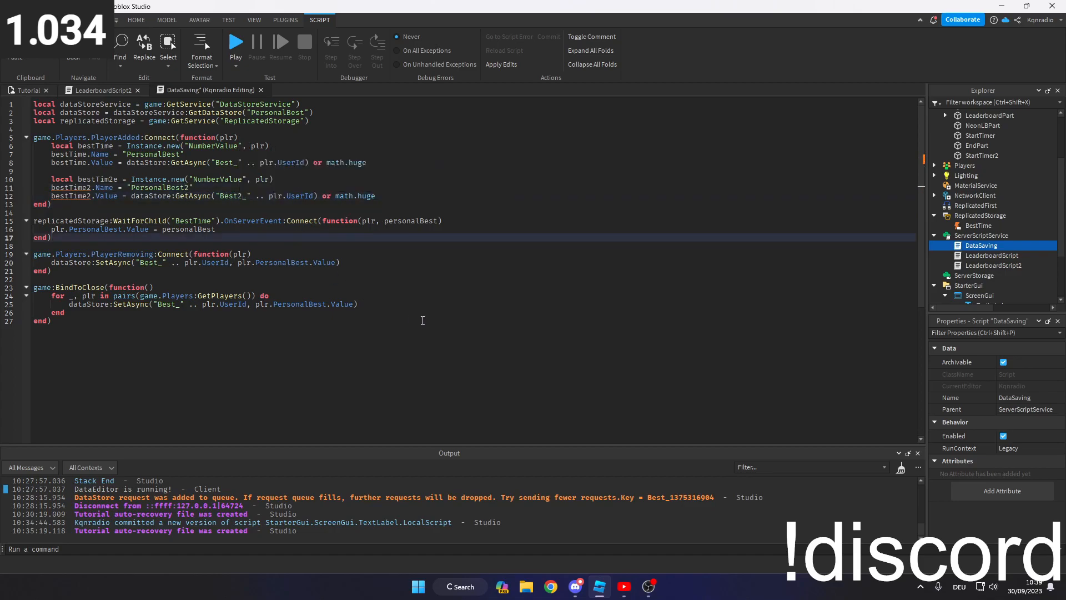
- Correct the misspelled variable in the copied local declaration to bestTime2
scroll(90, 227, down, 1)
click(116, 146)
double_click(98, 151)
text(bestTime2)
drag(216, 202, 35, 104)
scroll(337, 211, up, 1)
click(350, 221)
click(504, 165)
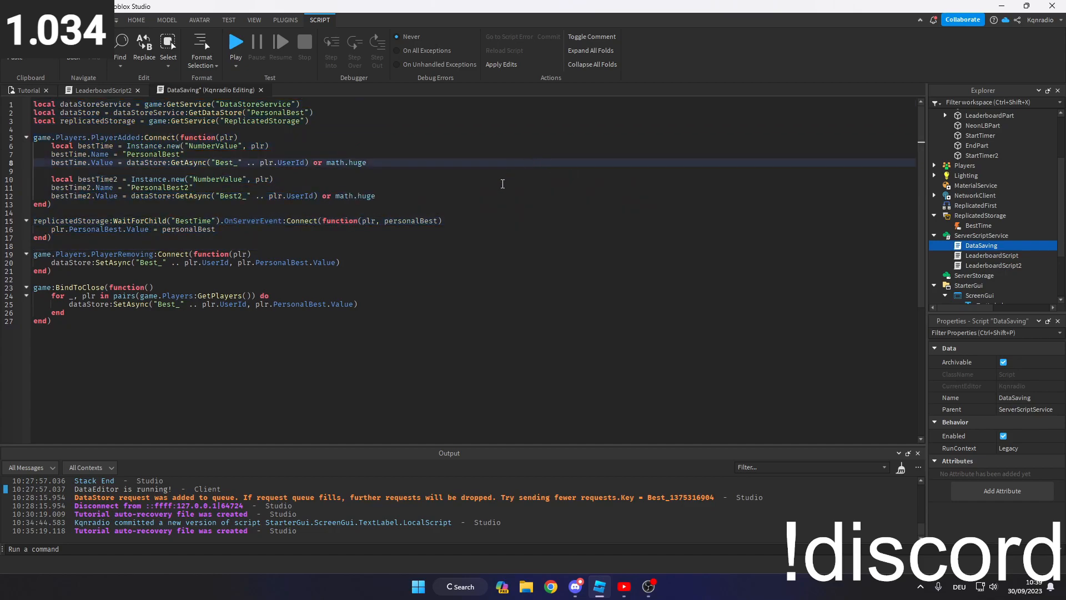
- Playtest the game and inspect the PersonalBest and PersonalBest2 values under the player
click(28, 89)
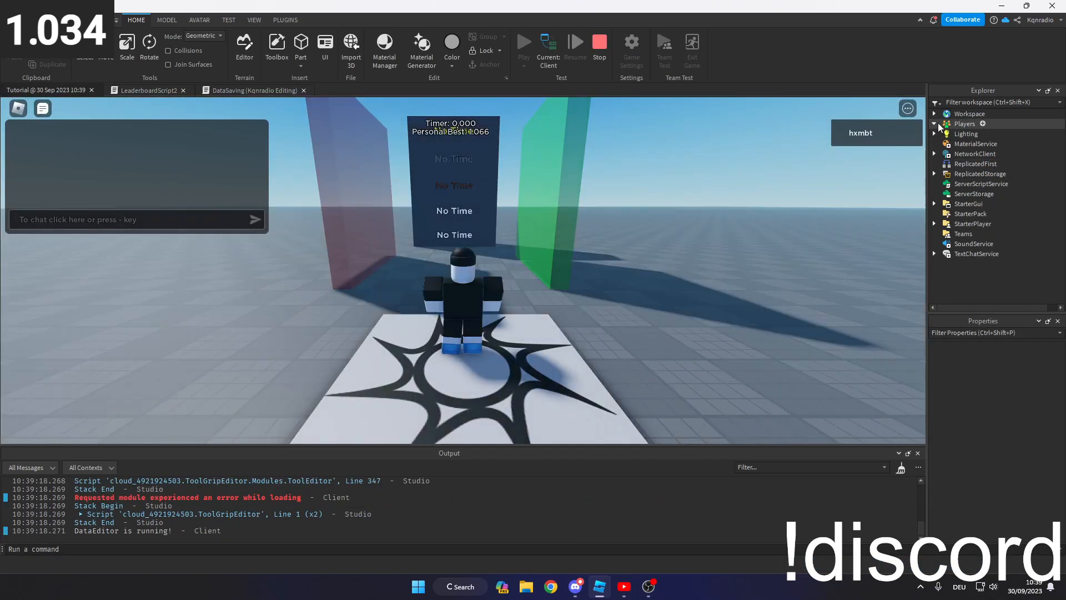
click(936, 123)
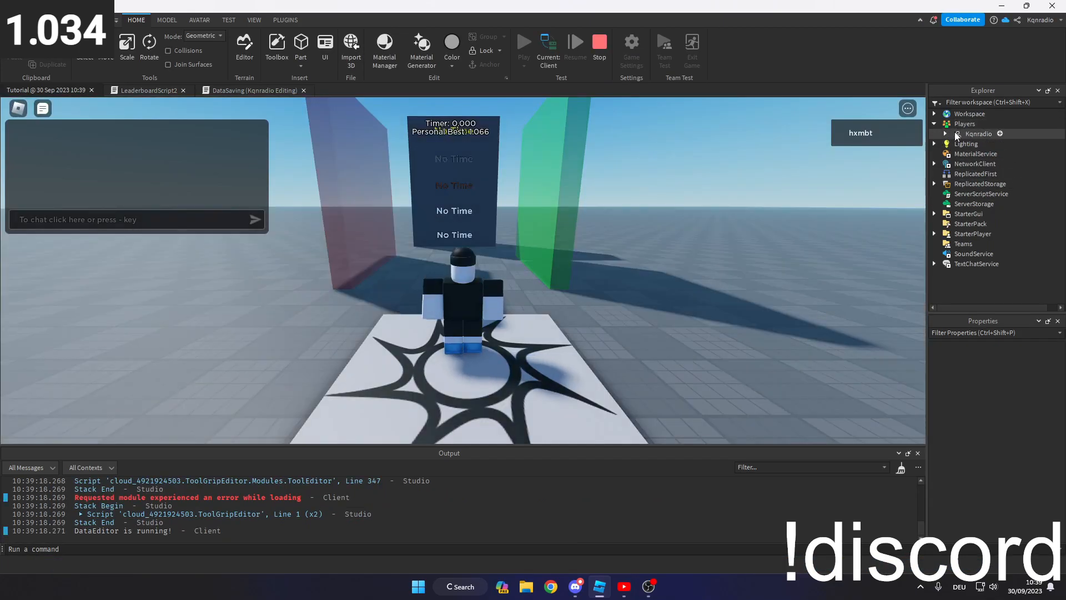
double_click(957, 136)
click(993, 154)
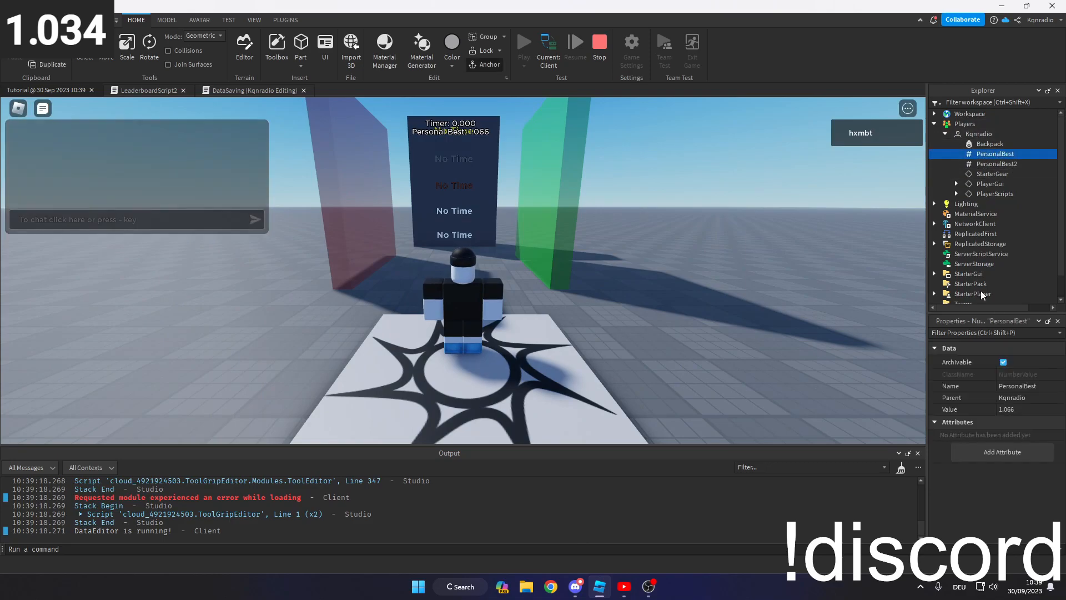
right_drag(648, 195, 694, 150)
click(996, 164)
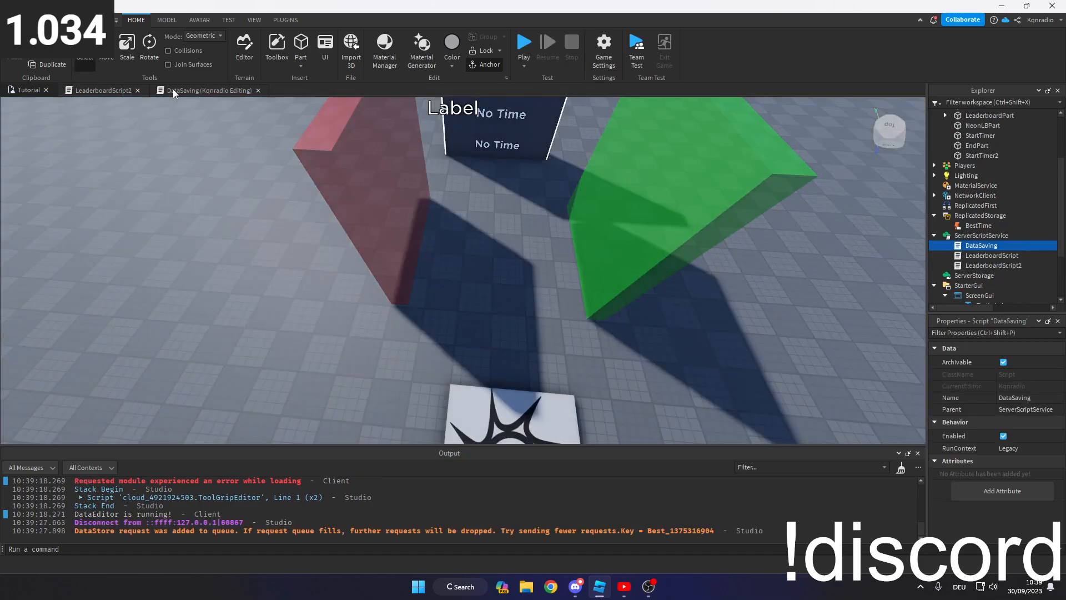
- Close the DataSaving script and duplicate the BestTime remote event in ReplicatedStorage as BestTime2
click(174, 90)
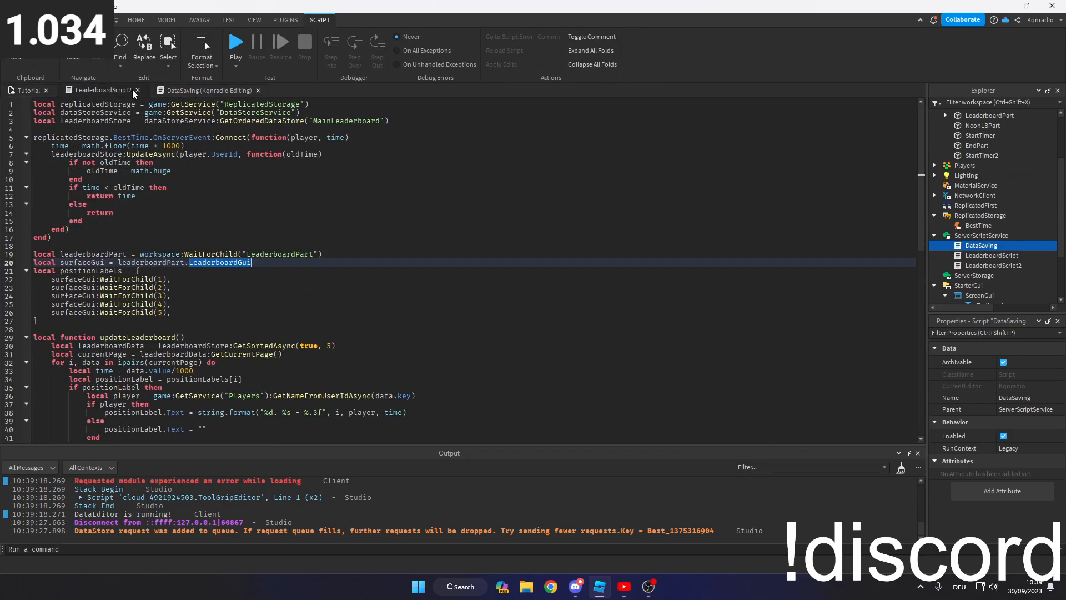
click(258, 90)
click(458, 318)
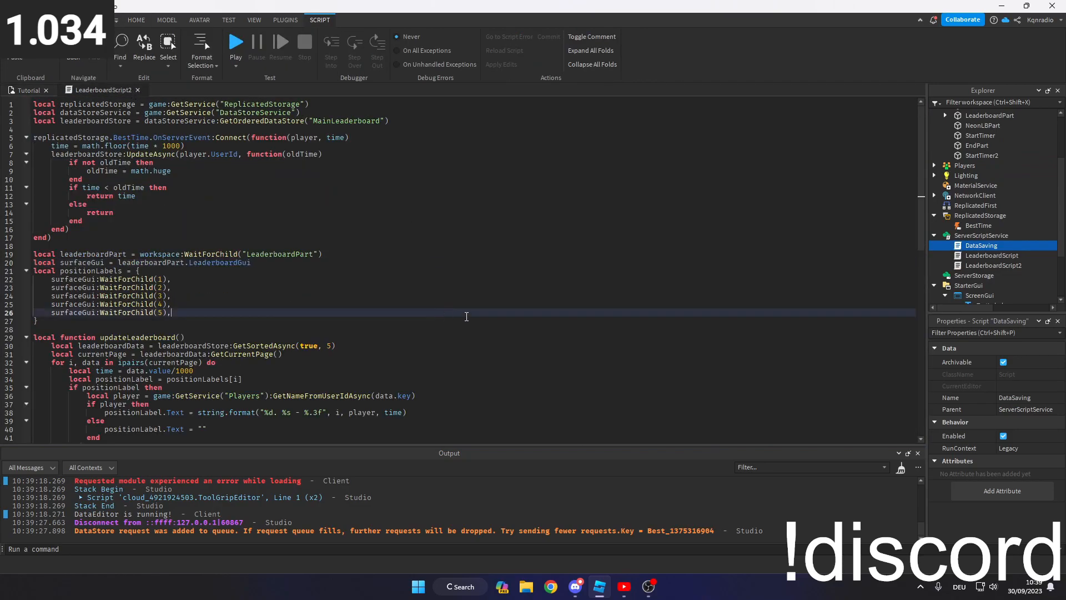
click(25, 90)
click(978, 226)
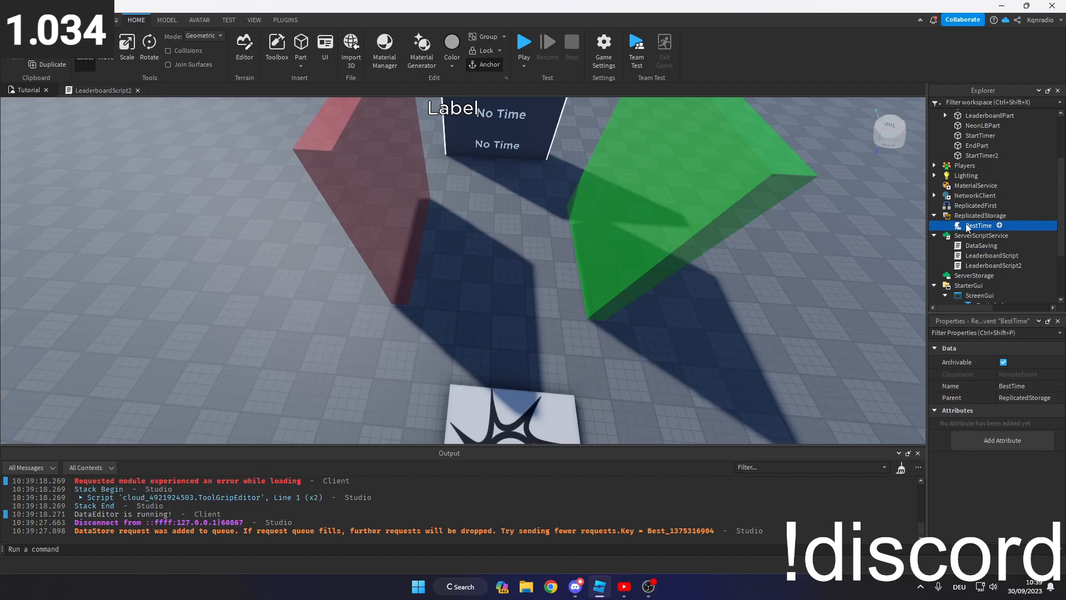
key(ctrl+d)
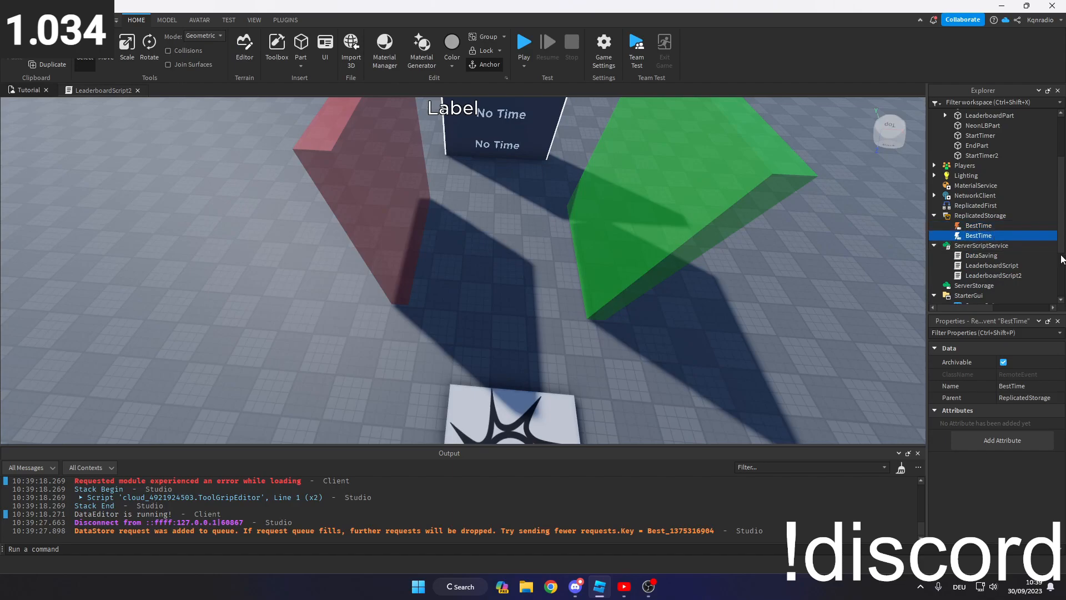
text(2)
key(Return)
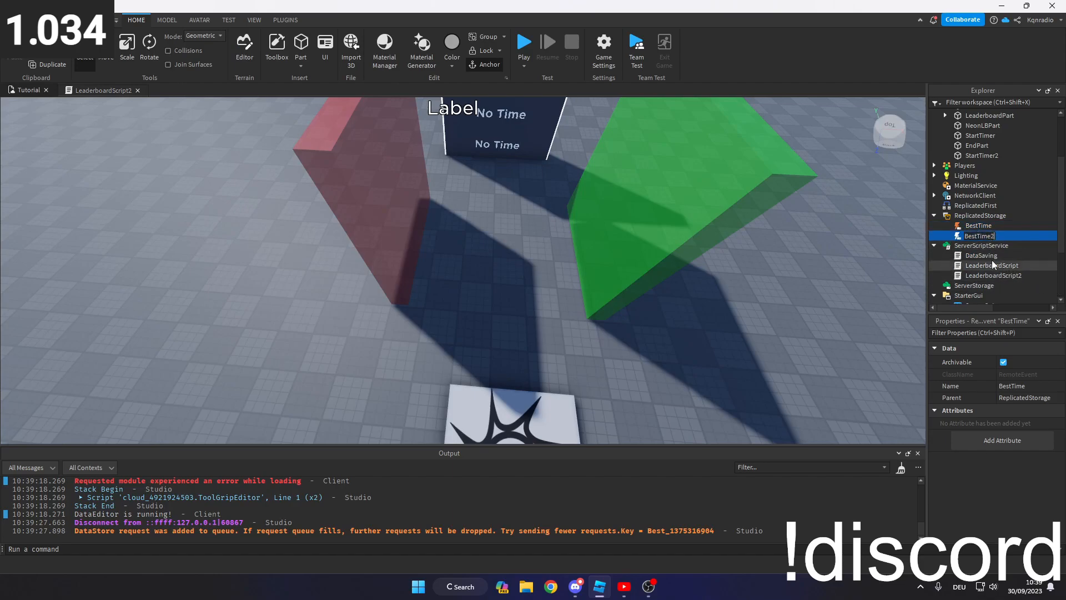
- Reopen the DataSaving script and duplicate the BestTime OnServerEvent handler directly below the original
scroll(988, 249, down, 3)
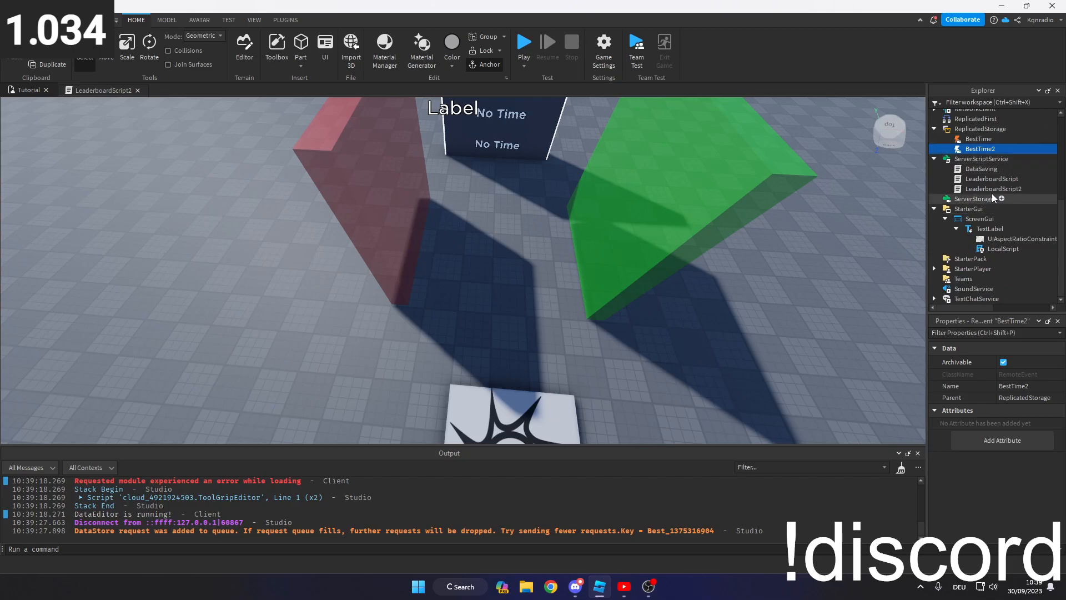
double_click(981, 168)
click(439, 331)
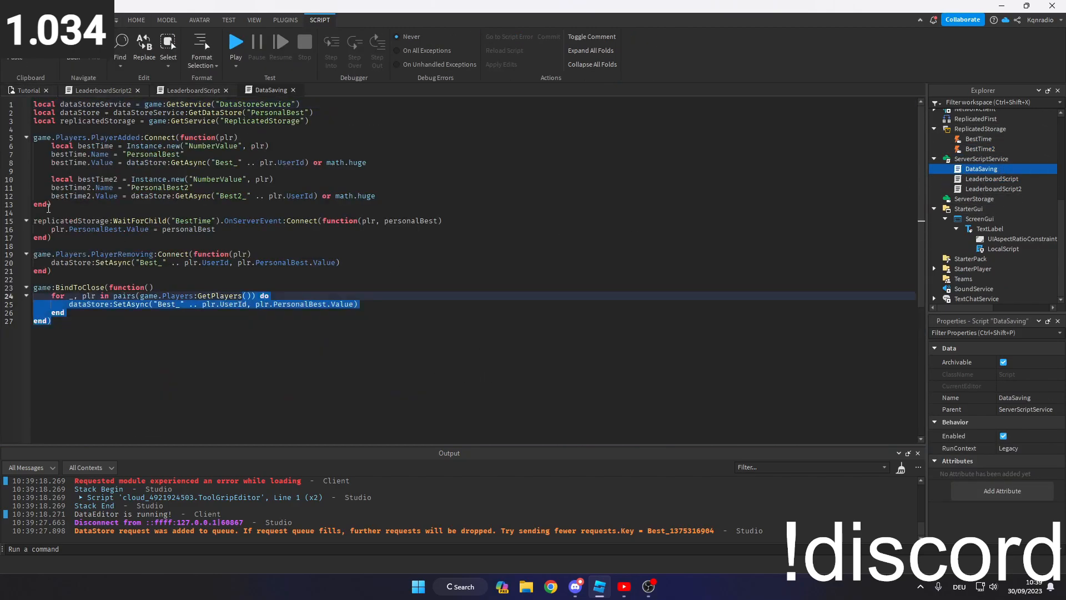
drag(52, 238, 35, 223)
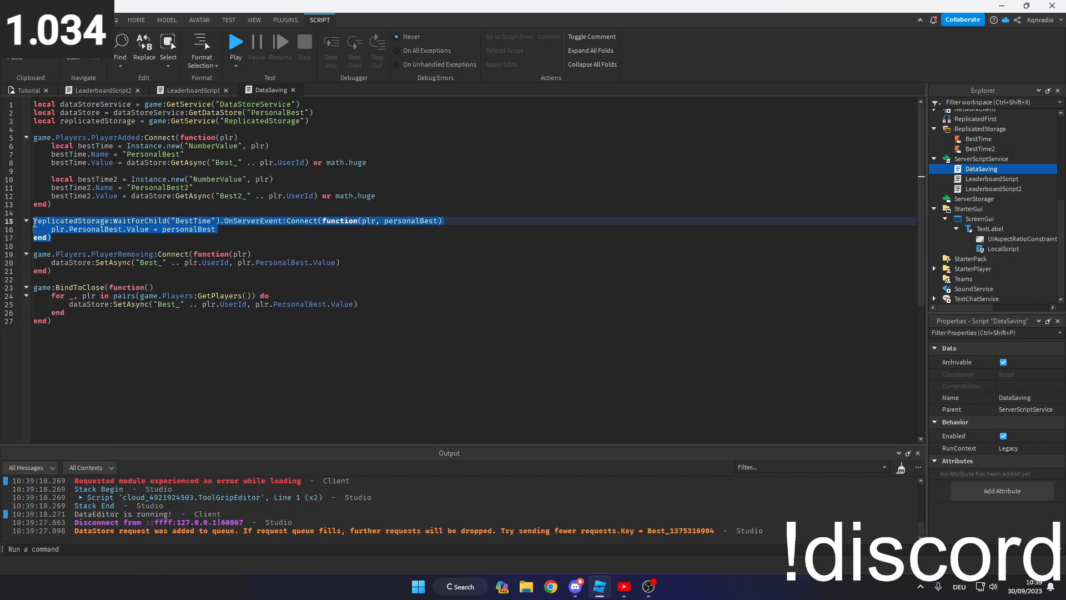
key(ctrl+c)
click(67, 238)
key(Return)
key(Return)
key(ctrl+v)
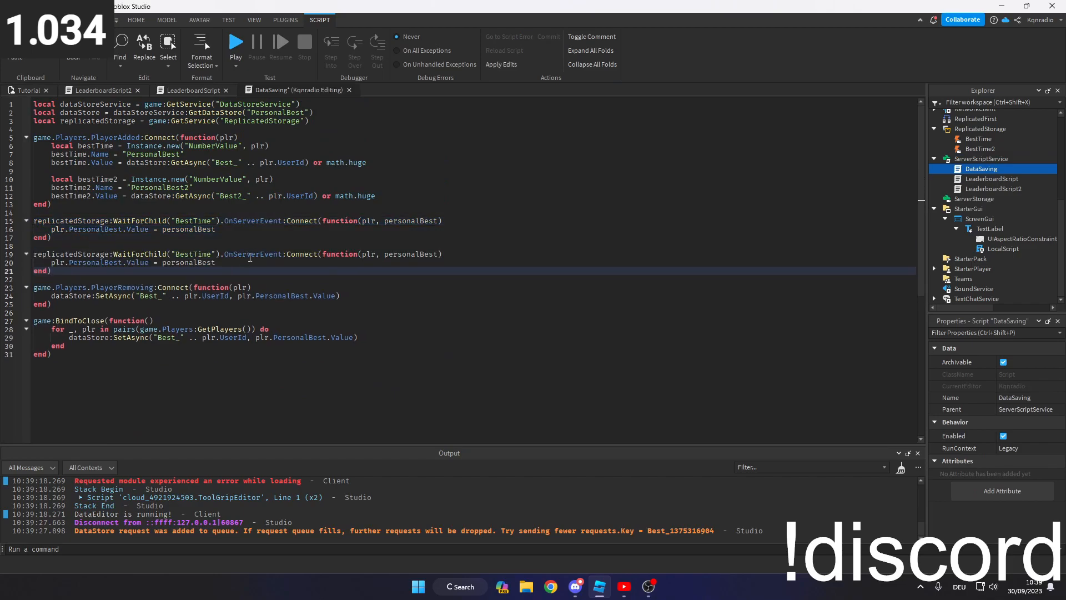
- Point the duplicated OnServerEvent handler at the BestTime2 event and make it assign plr.PersonalBest2.Value
click(212, 255)
text(2)
click(123, 262)
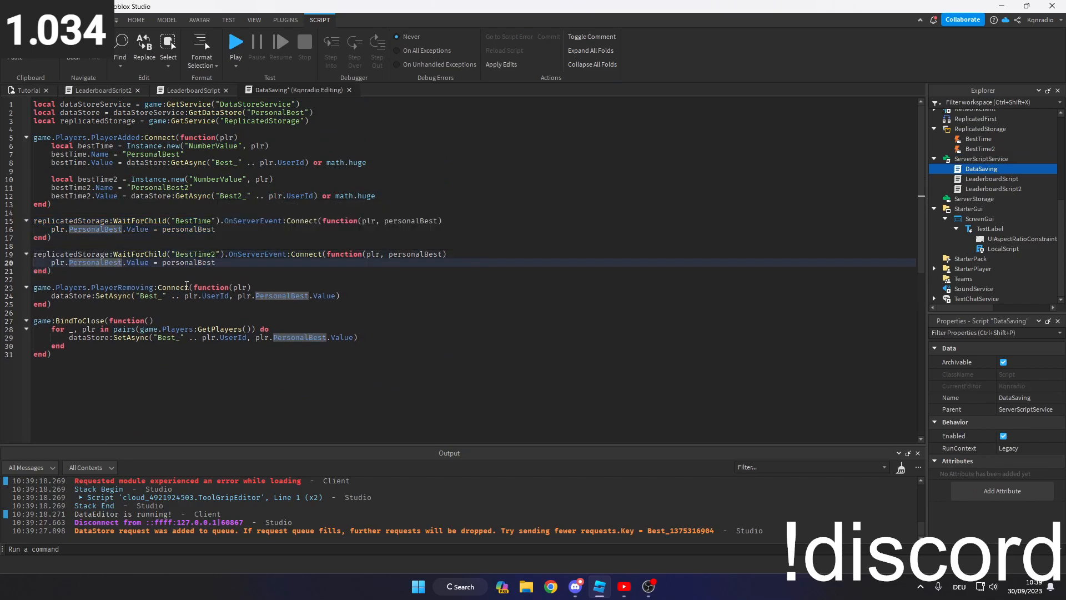
text(2)
scroll(203, 286, down, 1)
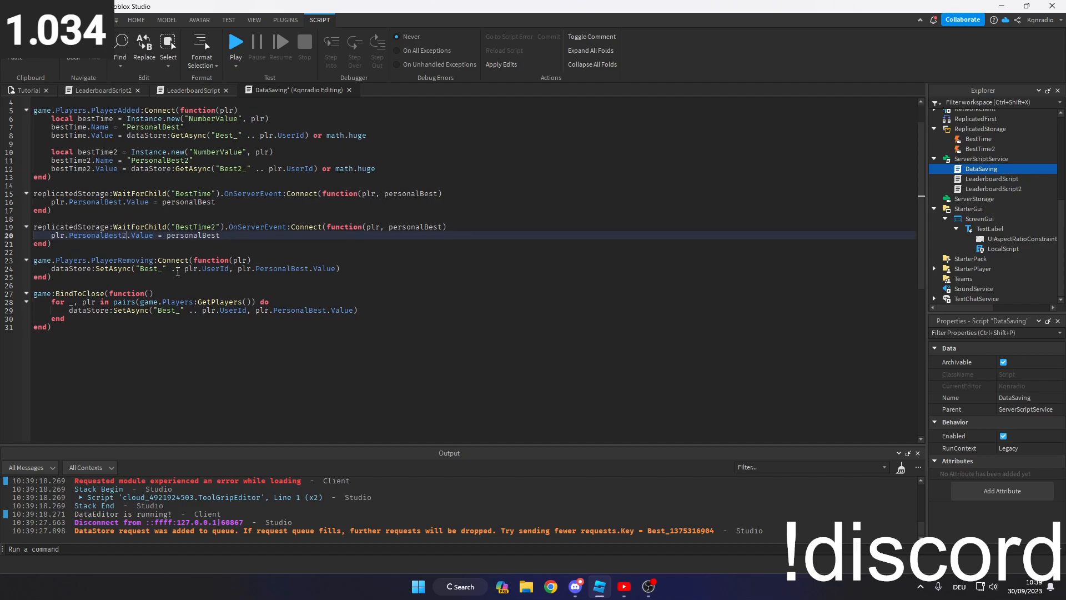
click(193, 236)
click(236, 238)
scroll(426, 319, up, 1)
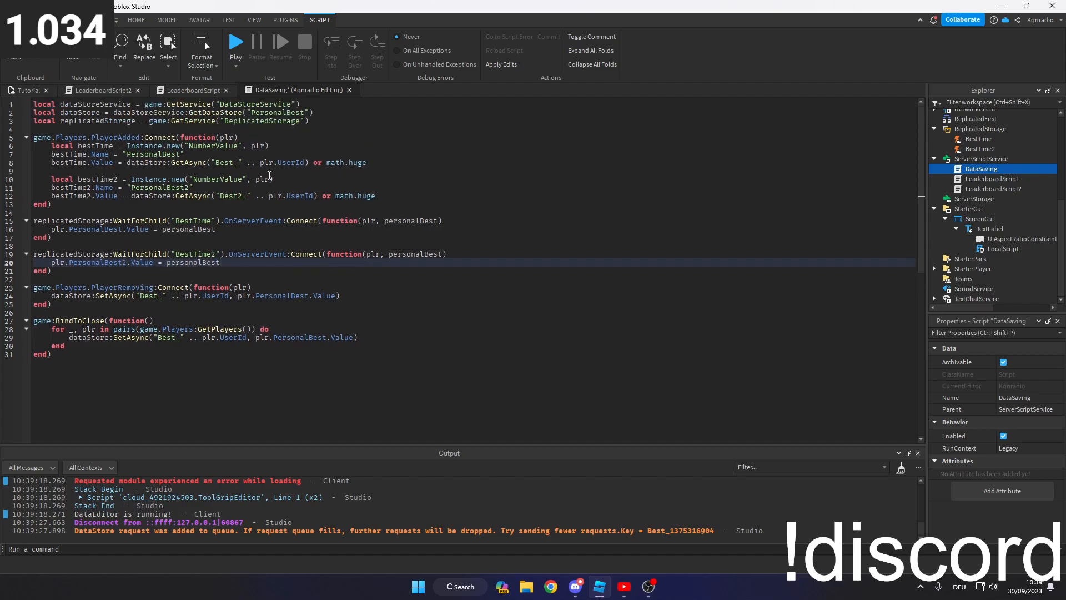
drag(201, 269, 9, 255)
click(115, 270)
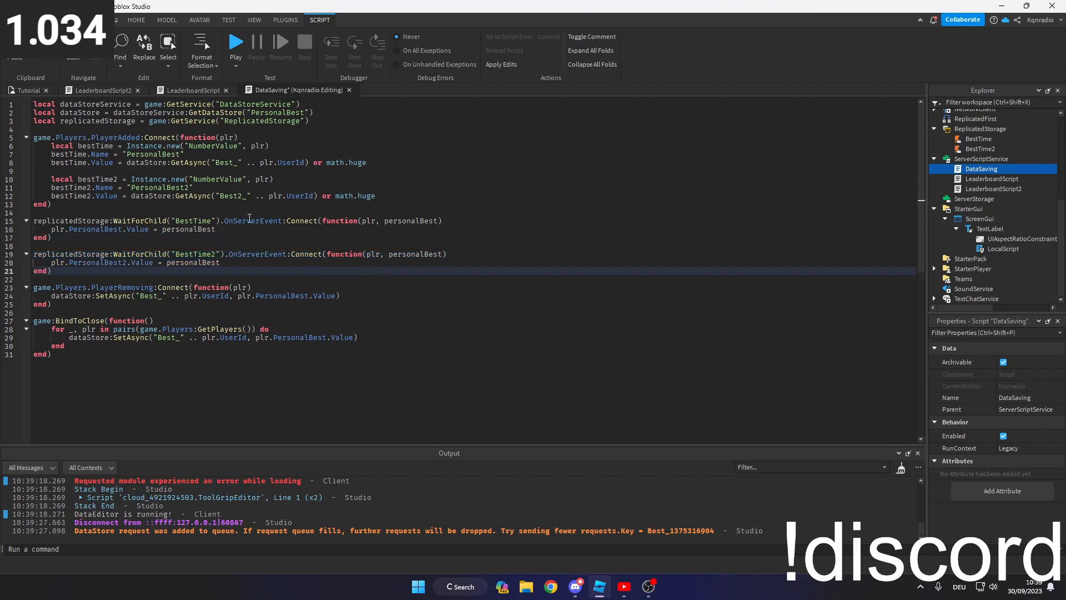
- Close the DataSaving, LeaderboardScript and LeaderboardScript2 scripts to return to the 3D viewport
click(348, 90)
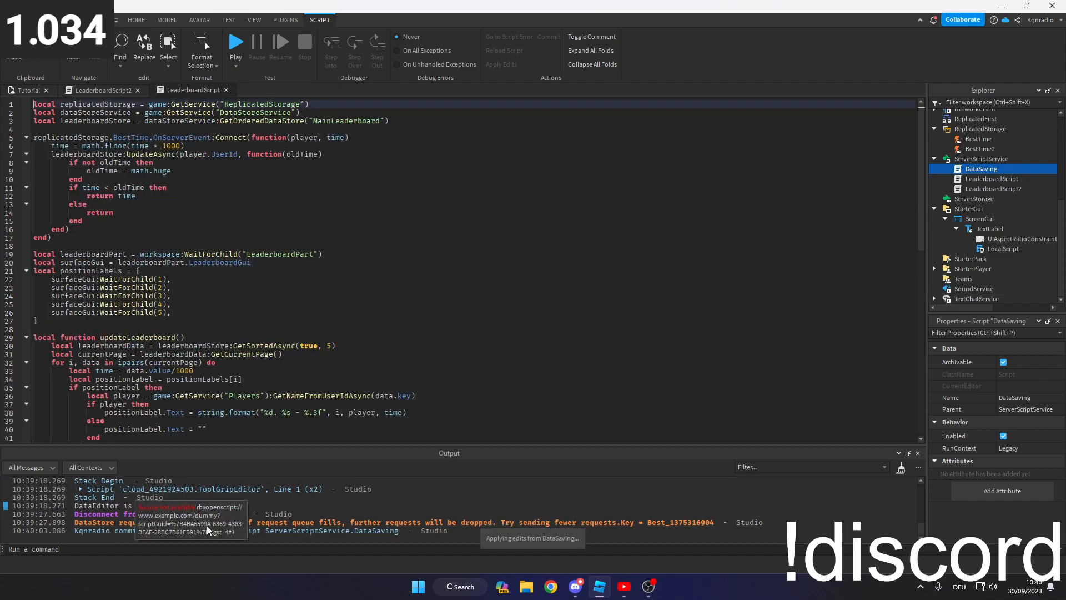
click(226, 90)
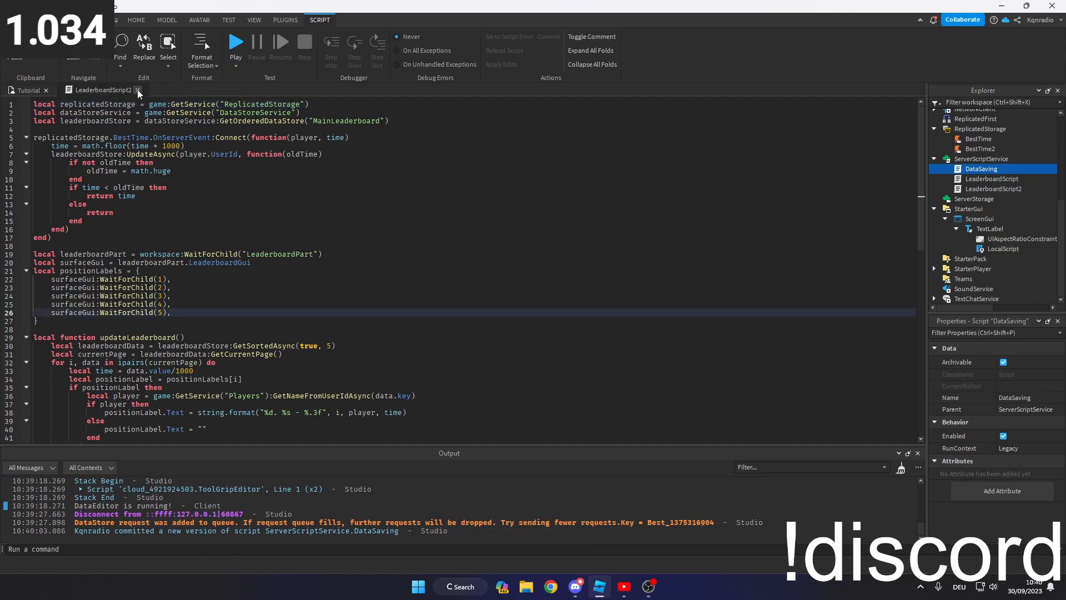
click(138, 90)
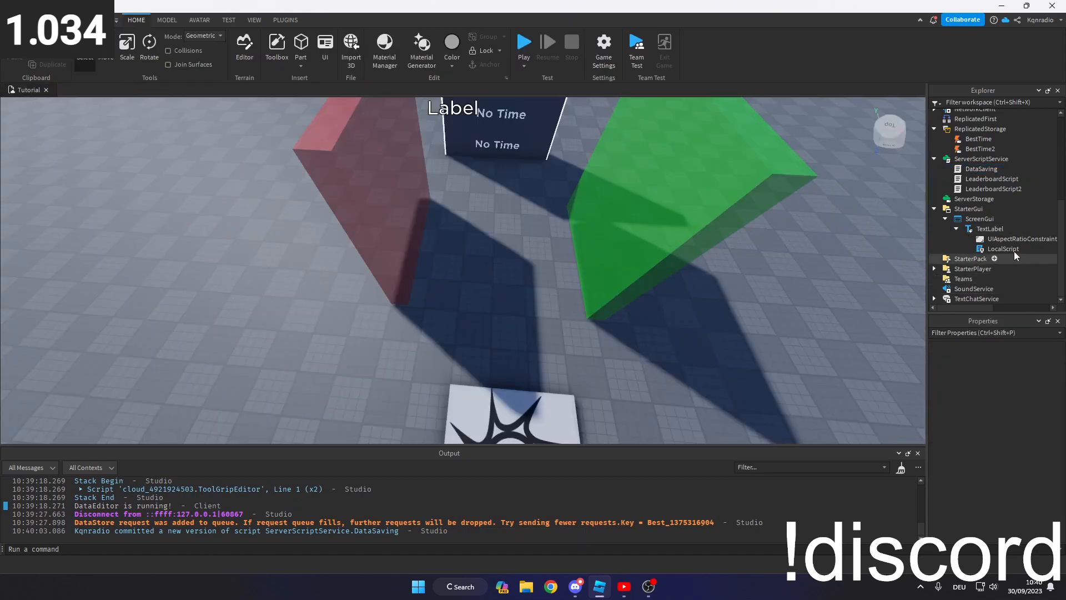
- Rename the ScreenGui in StarterGui to TimerGui
click(956, 228)
click(946, 239)
double_click(976, 250)
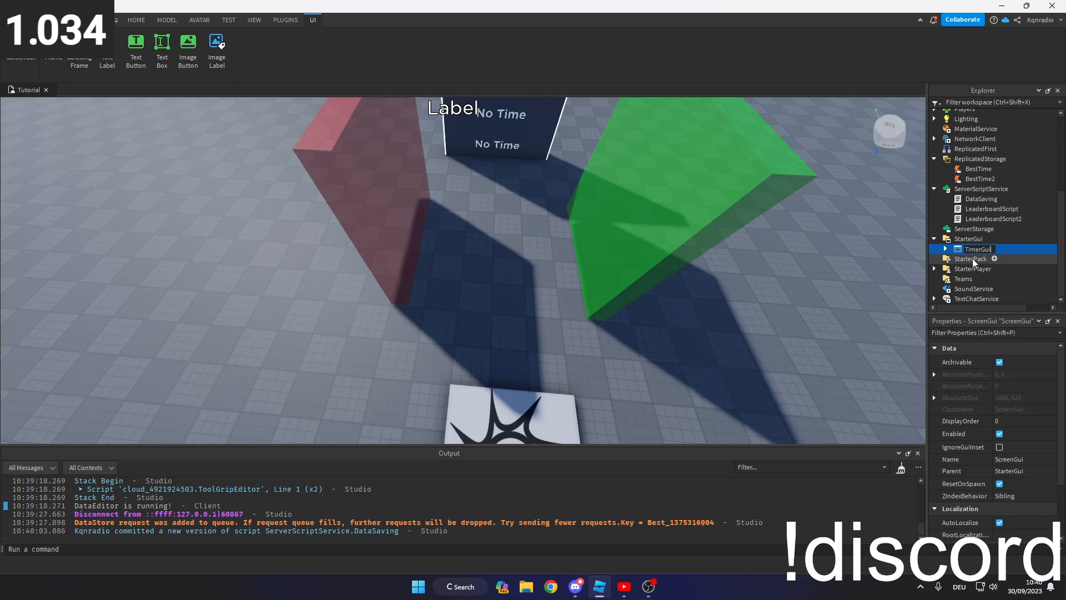
key(Return)
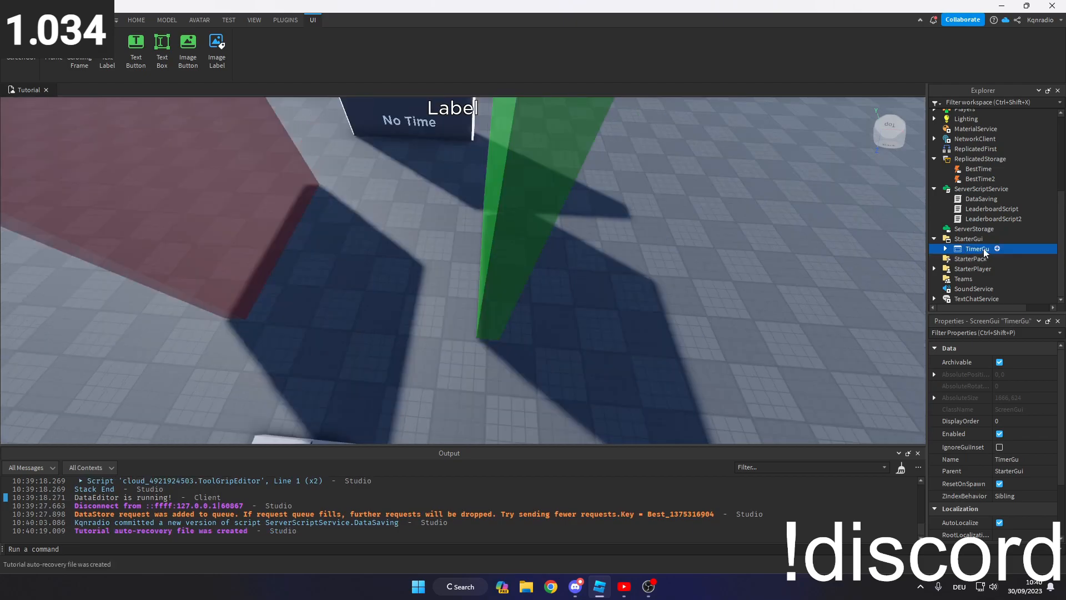
double_click(988, 252)
text(i)
key(Return)
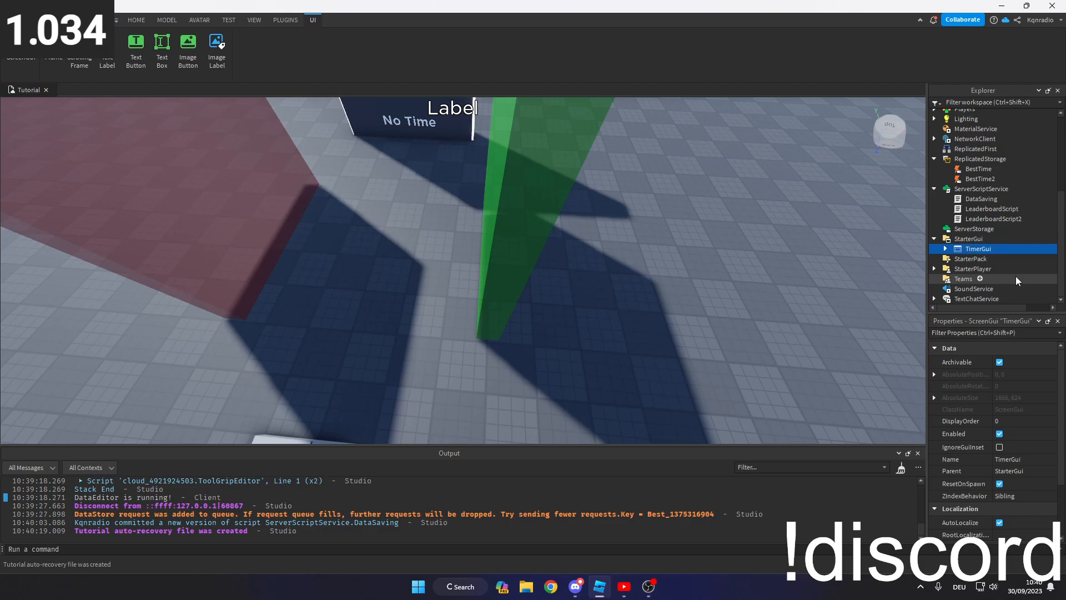
- Duplicate TimerGui in StarterGui and name the copy TimerGui2
key(ctrl+d)
click(999, 259)
click(991, 262)
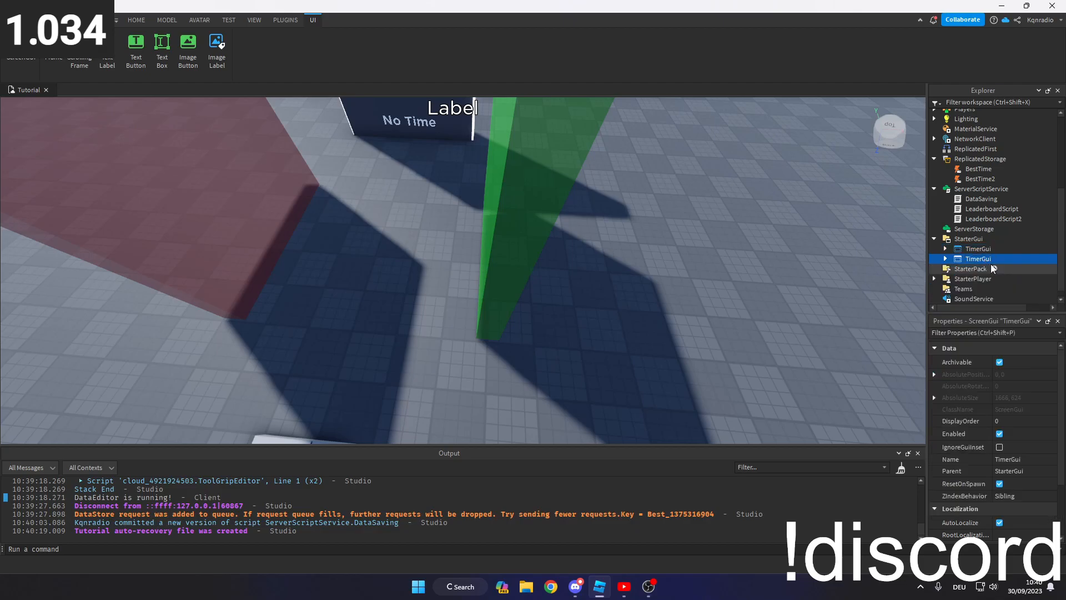
click(992, 260)
text(2)
key(Return)
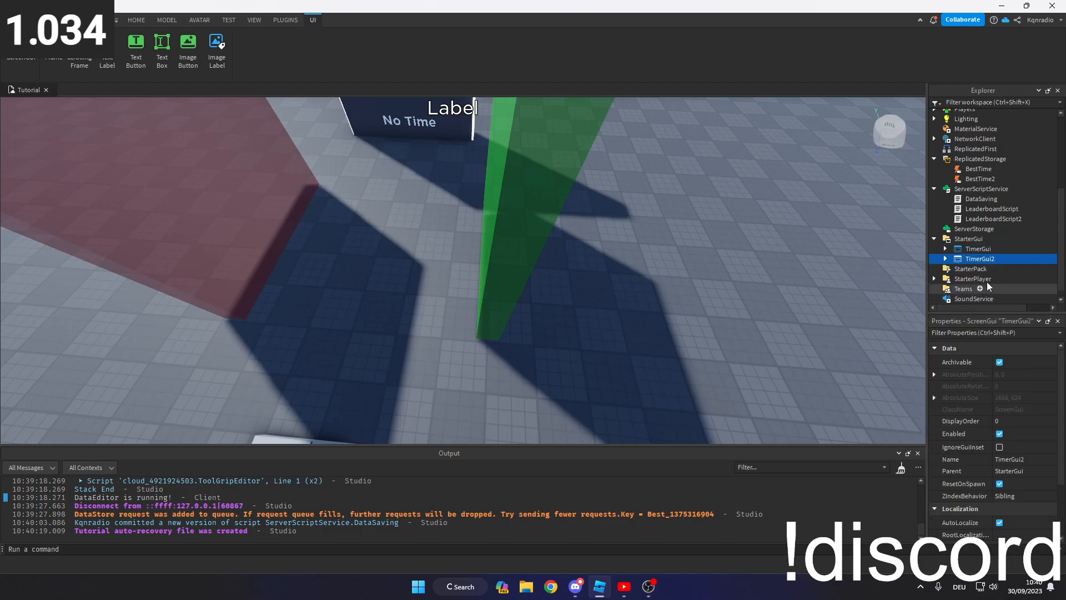
- Set the text color of the TextLabel inside TimerGui2 to blue (0, 38, 255)
click(945, 259)
scroll(968, 256, down, 1)
double_click(976, 250)
scroll(971, 245, up, 1)
scroll(985, 266, down, 1)
scroll(1037, 444, down, 5)
click(1025, 445)
scroll(1027, 442, down, 2)
scroll(1035, 436, down, 6)
click(999, 438)
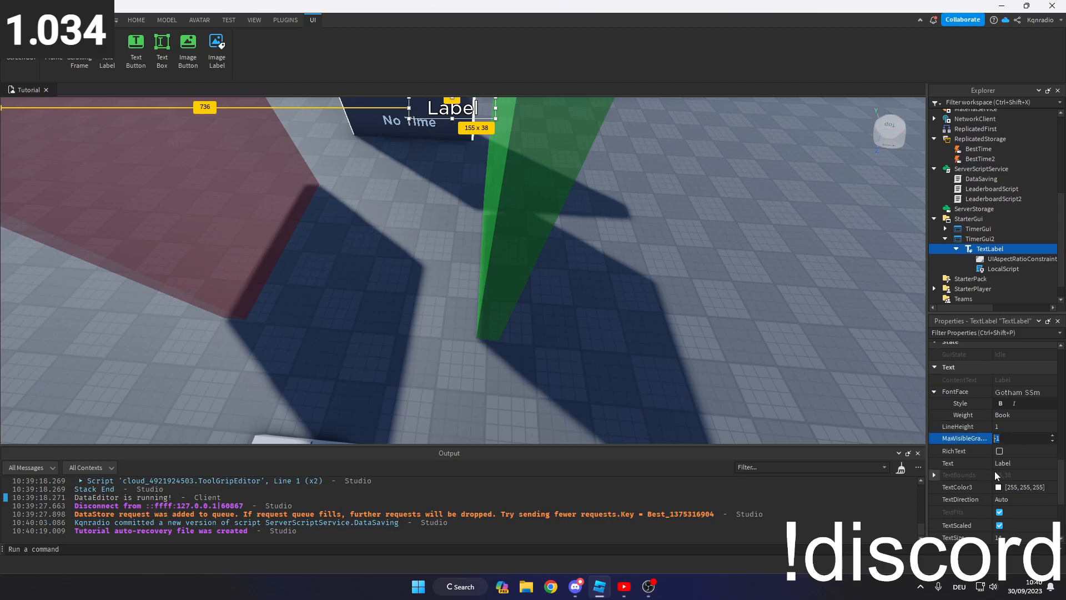
click(1002, 490)
drag(589, 214, 570, 188)
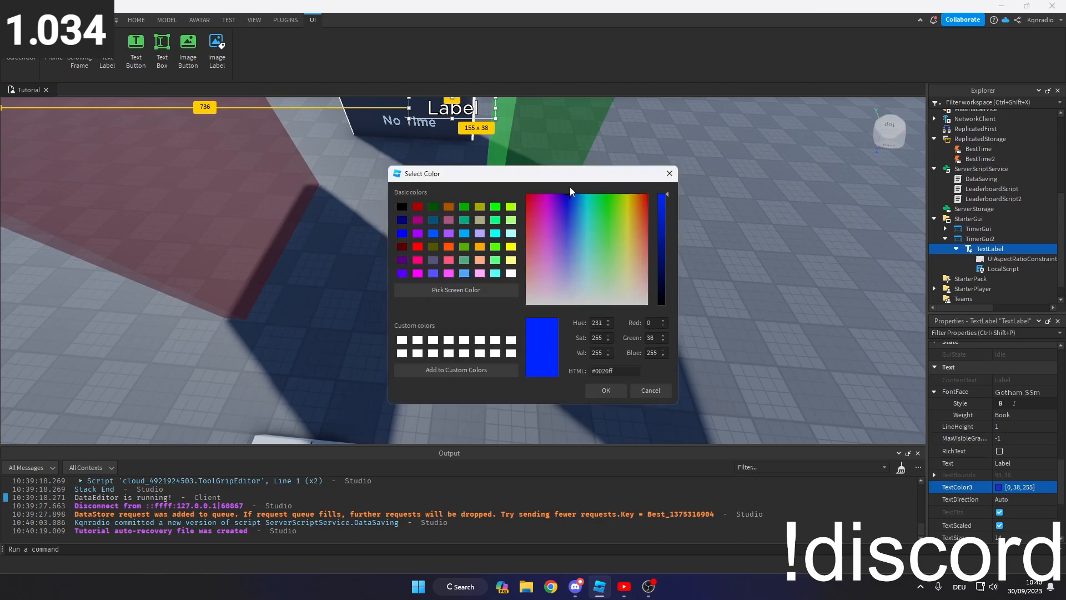
click(606, 390)
- Preview the TimerGui2 TextLabel by switching its Visible property on and back off
scroll(998, 459, up, 5)
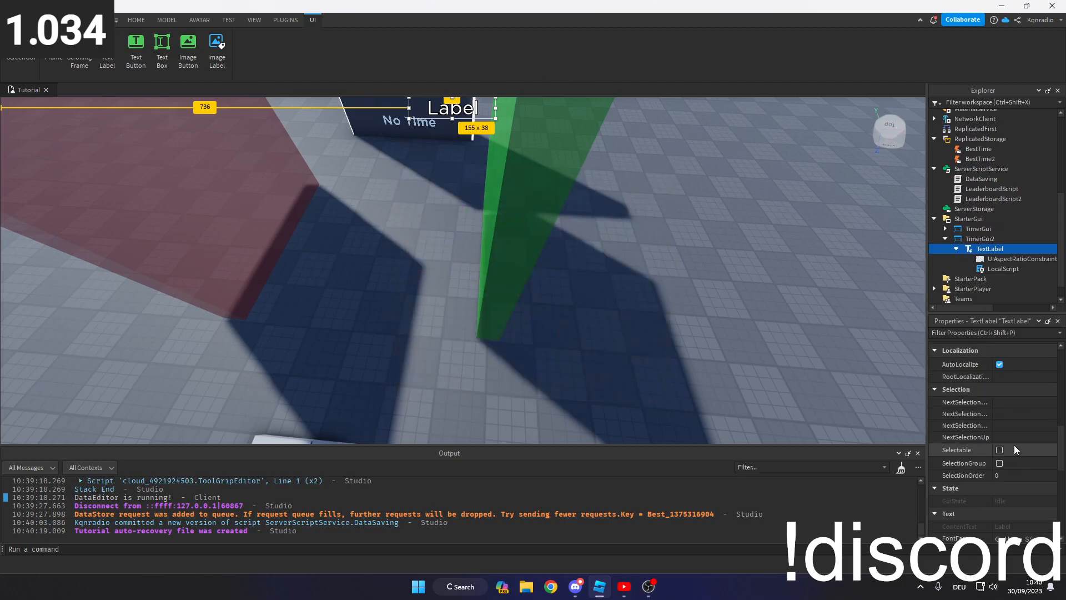
scroll(1011, 455, up, 1)
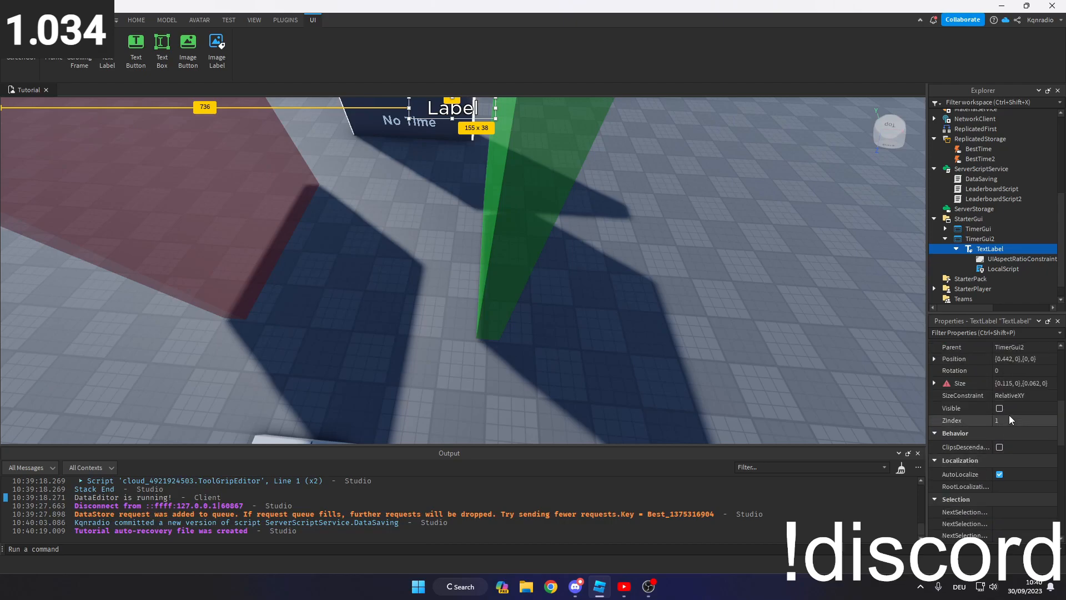
click(1010, 408)
click(1010, 408)
click(781, 309)
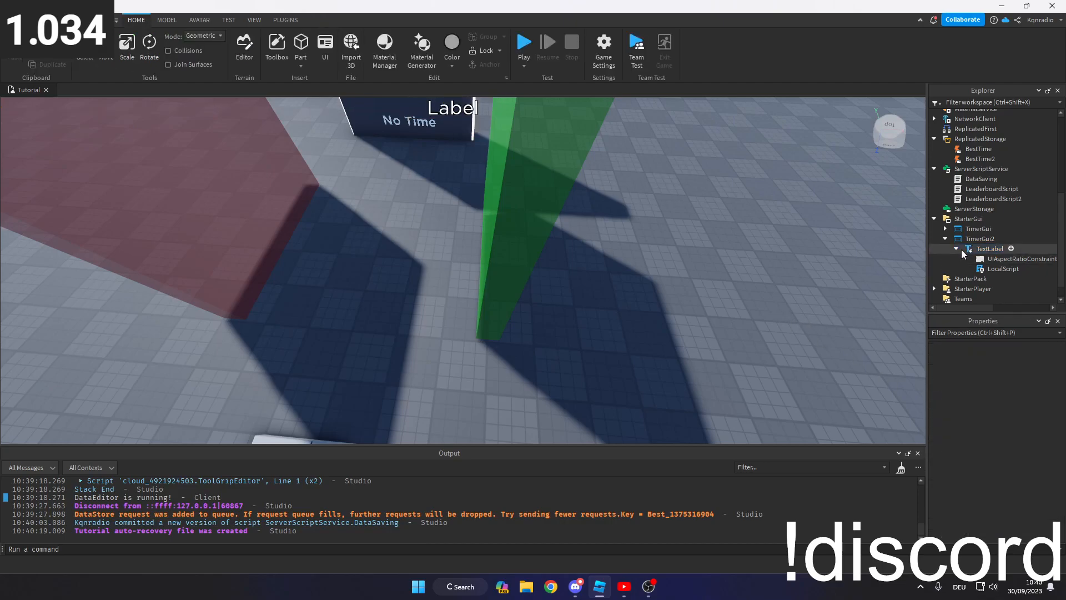
- Open the LocalScript under TimerGui2's TextLabel and make the personalBest variable wait for the PersonalBest2 child
double_click(1003, 268)
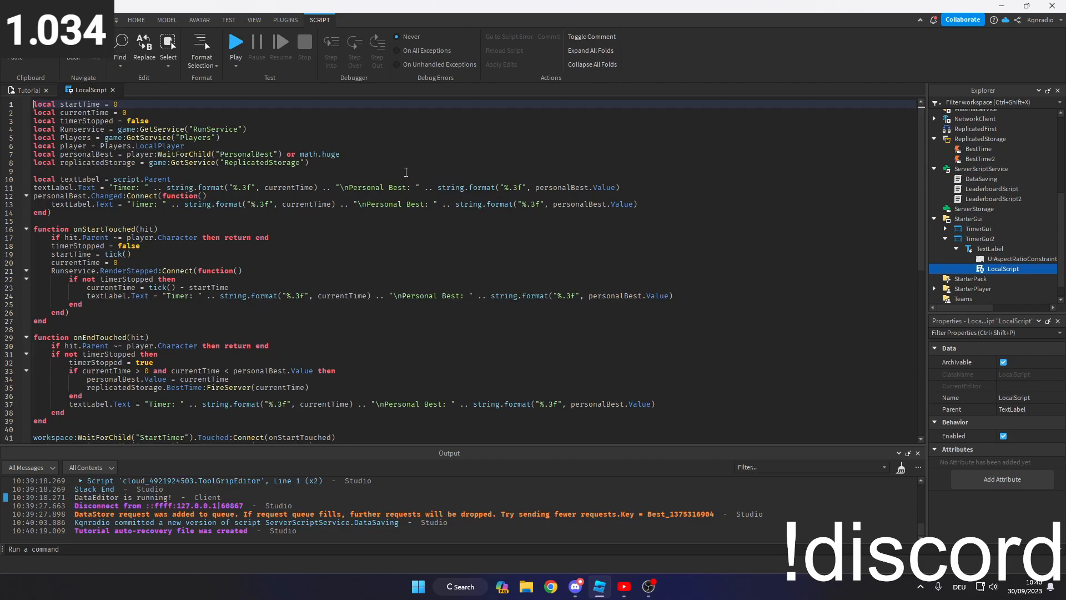
click(276, 154)
text(2)
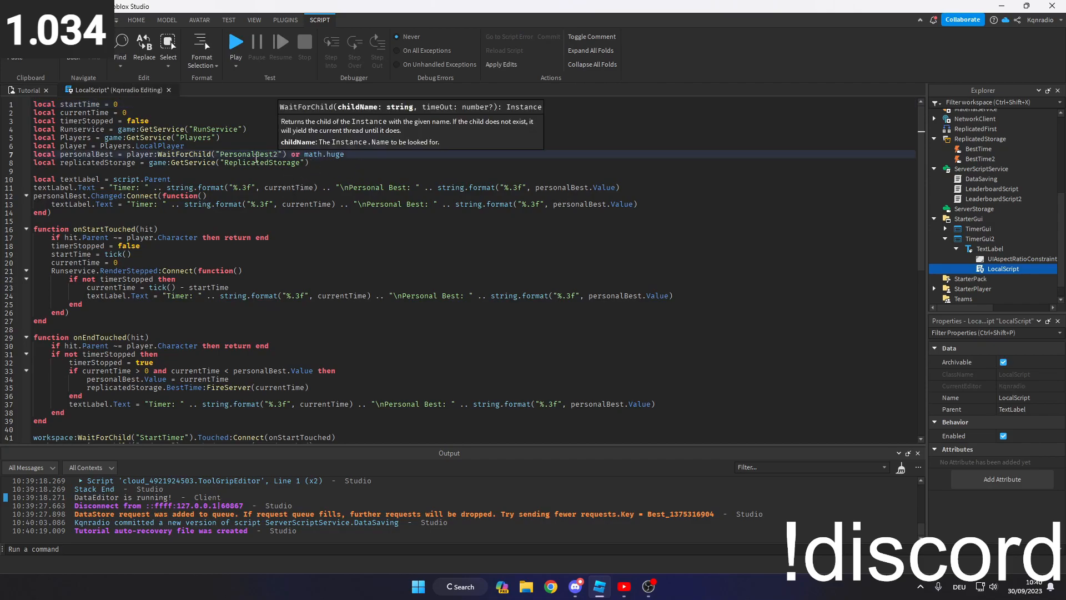
- Examine the personalBest declaration, its uses and the label text updates in the LocalScript
drag(41, 155, 358, 148)
mouse_move(279, 154)
mouse_down()
mouse_move(224, 153)
mouse_move(278, 151)
mouse_up()
click(232, 173)
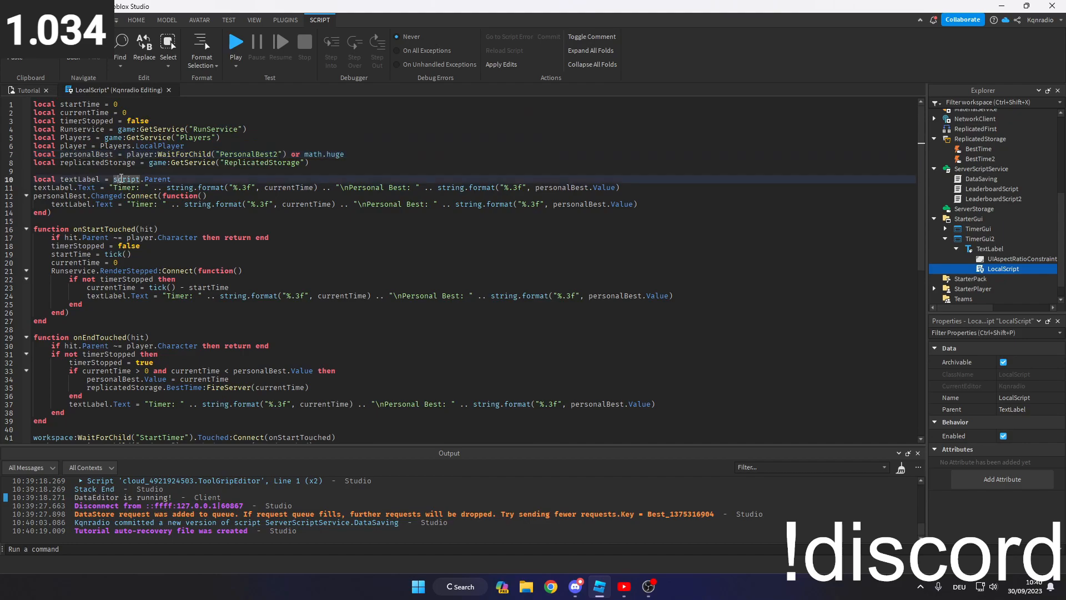
click(531, 191)
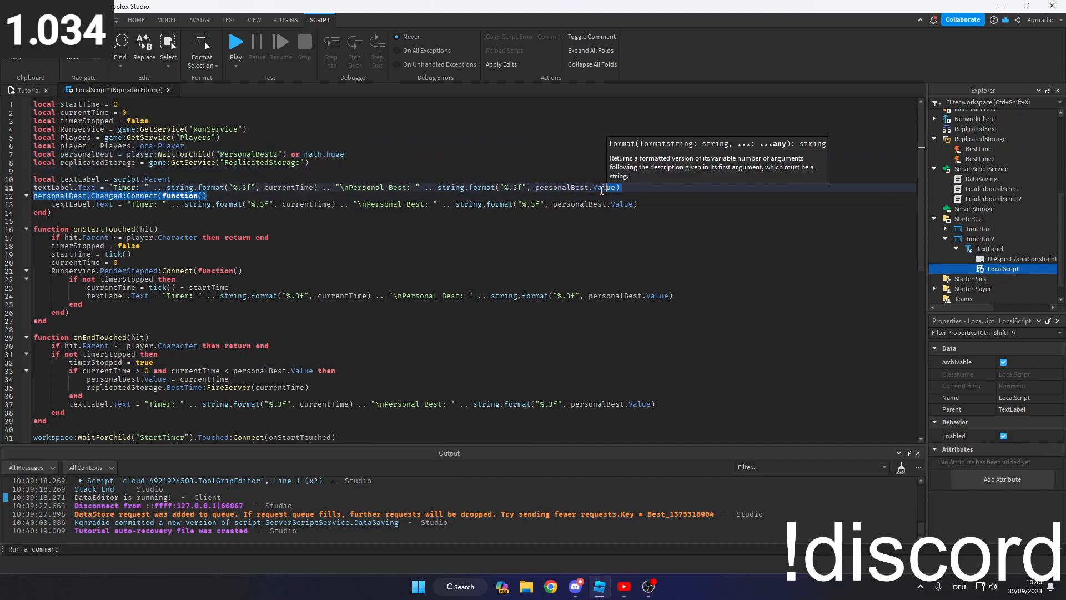
click(109, 155)
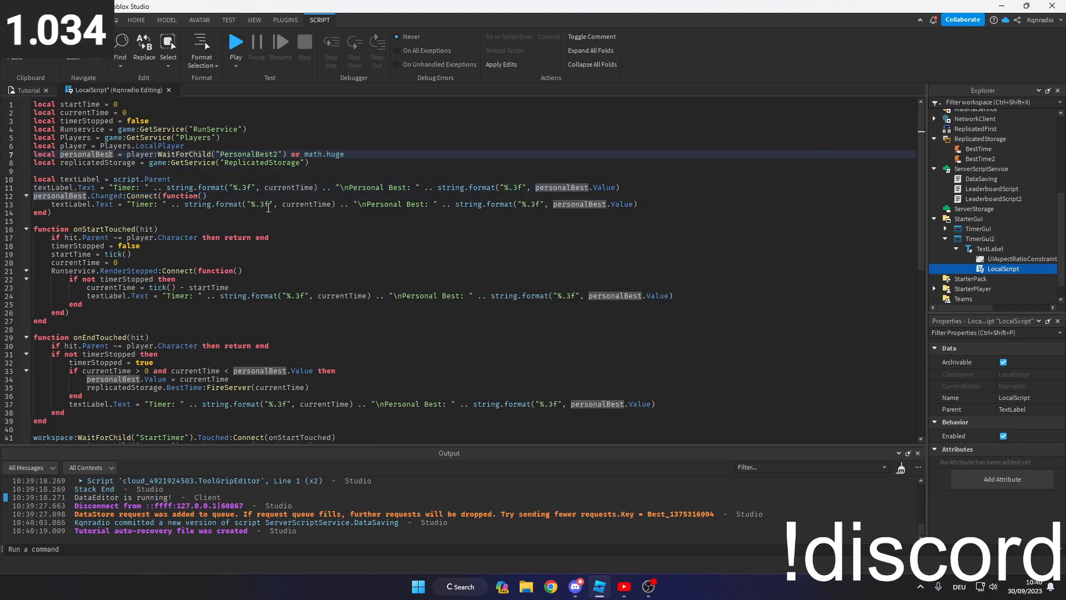
scroll(219, 201, down, 1)
click(199, 194)
click(214, 188)
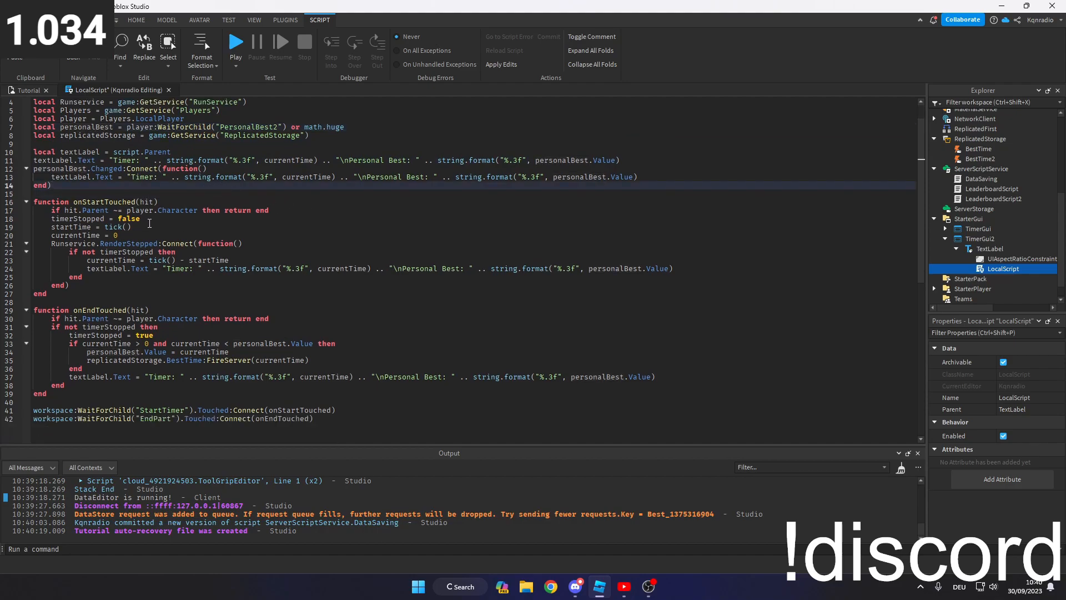